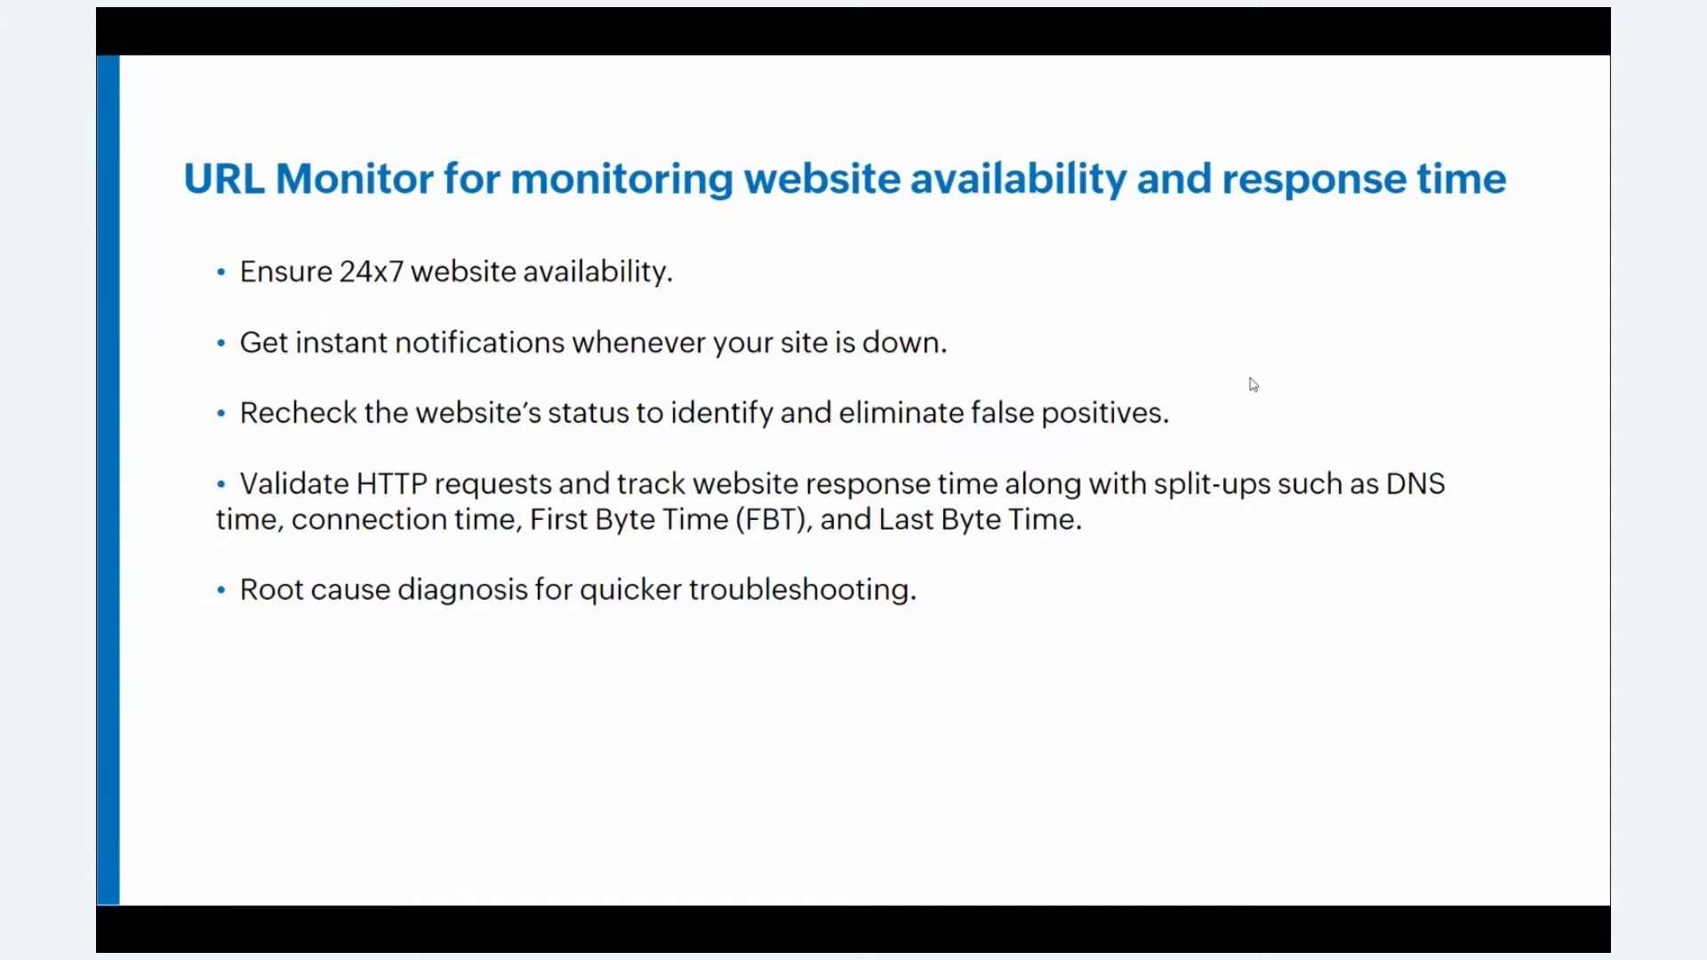
- Switch from the presentation slides to the Applications Manager browser window
key("alt+Tab")
key("alt+Tab")
key("alt+Tab")
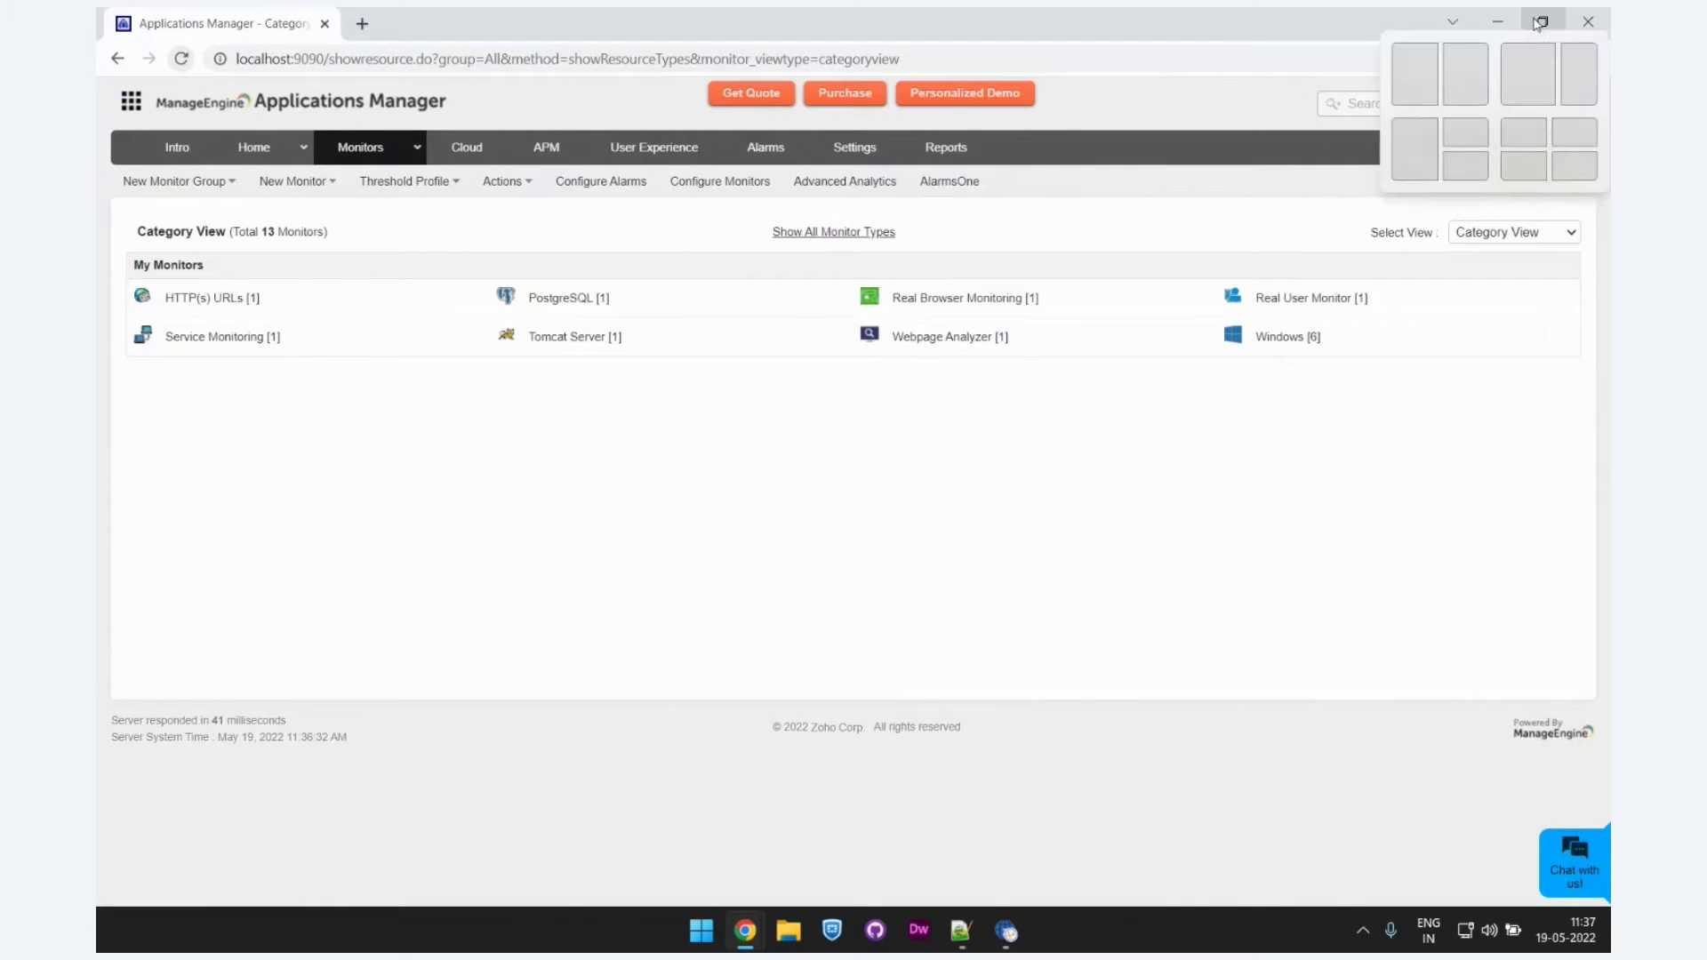
- Start a new monitor of type Web Server/Services > HTTP(s) URLs
left_click(302, 182)
left_click(296, 208)
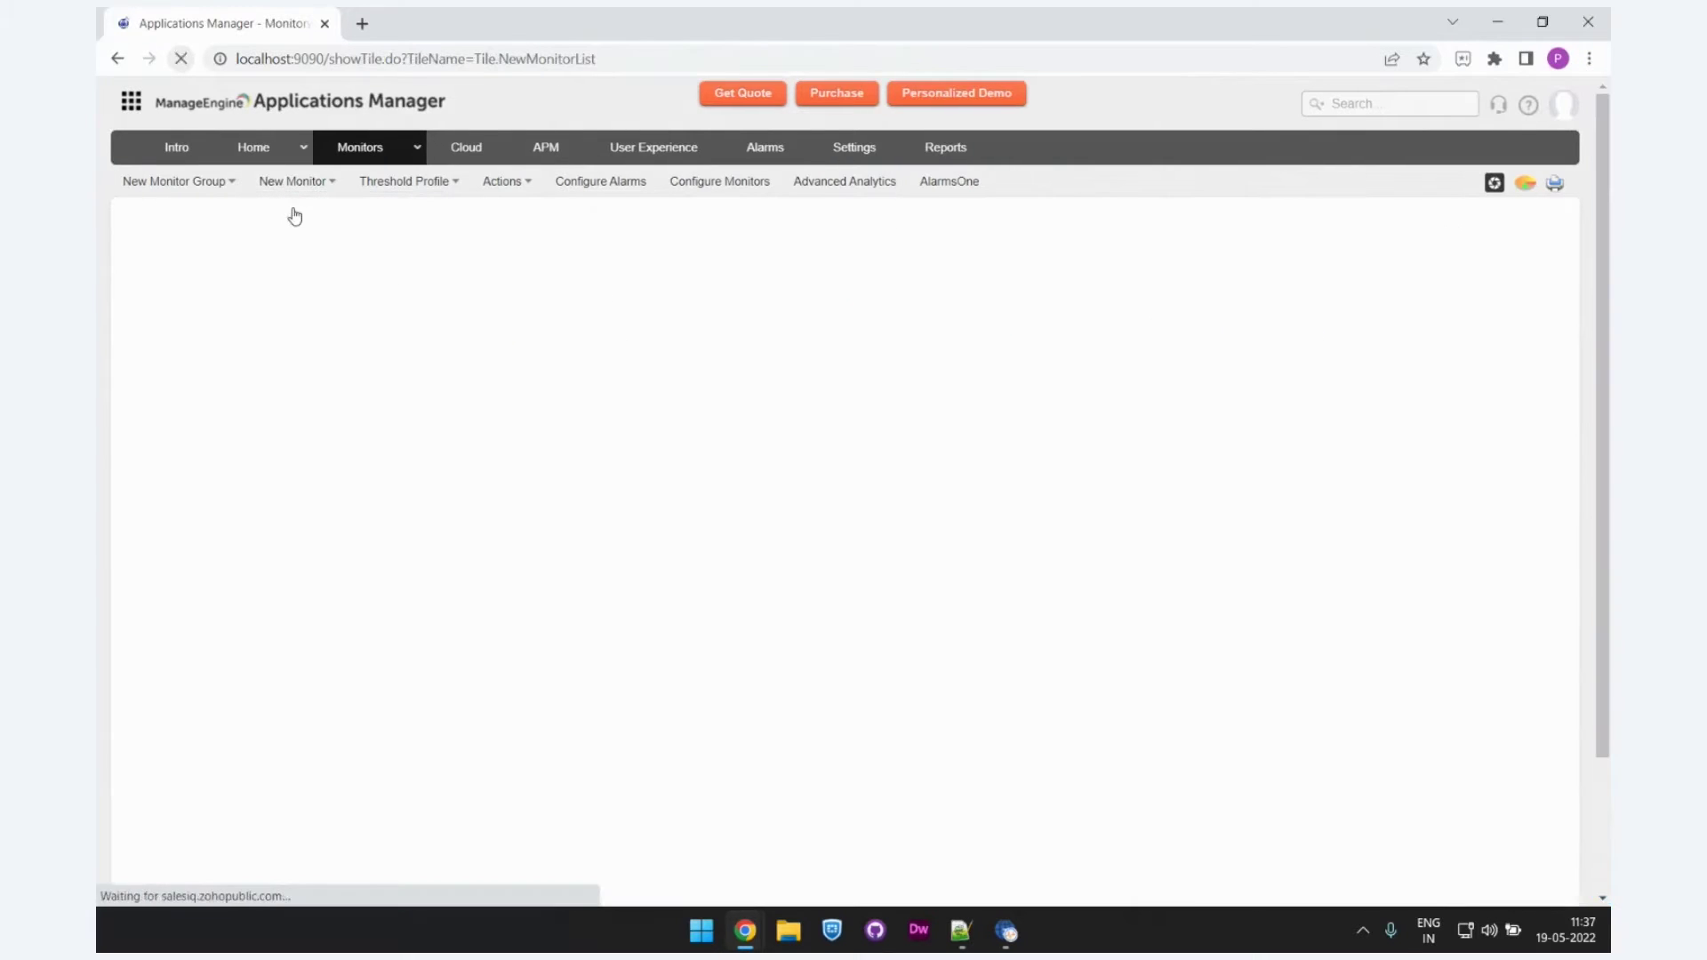
left_click(284, 768)
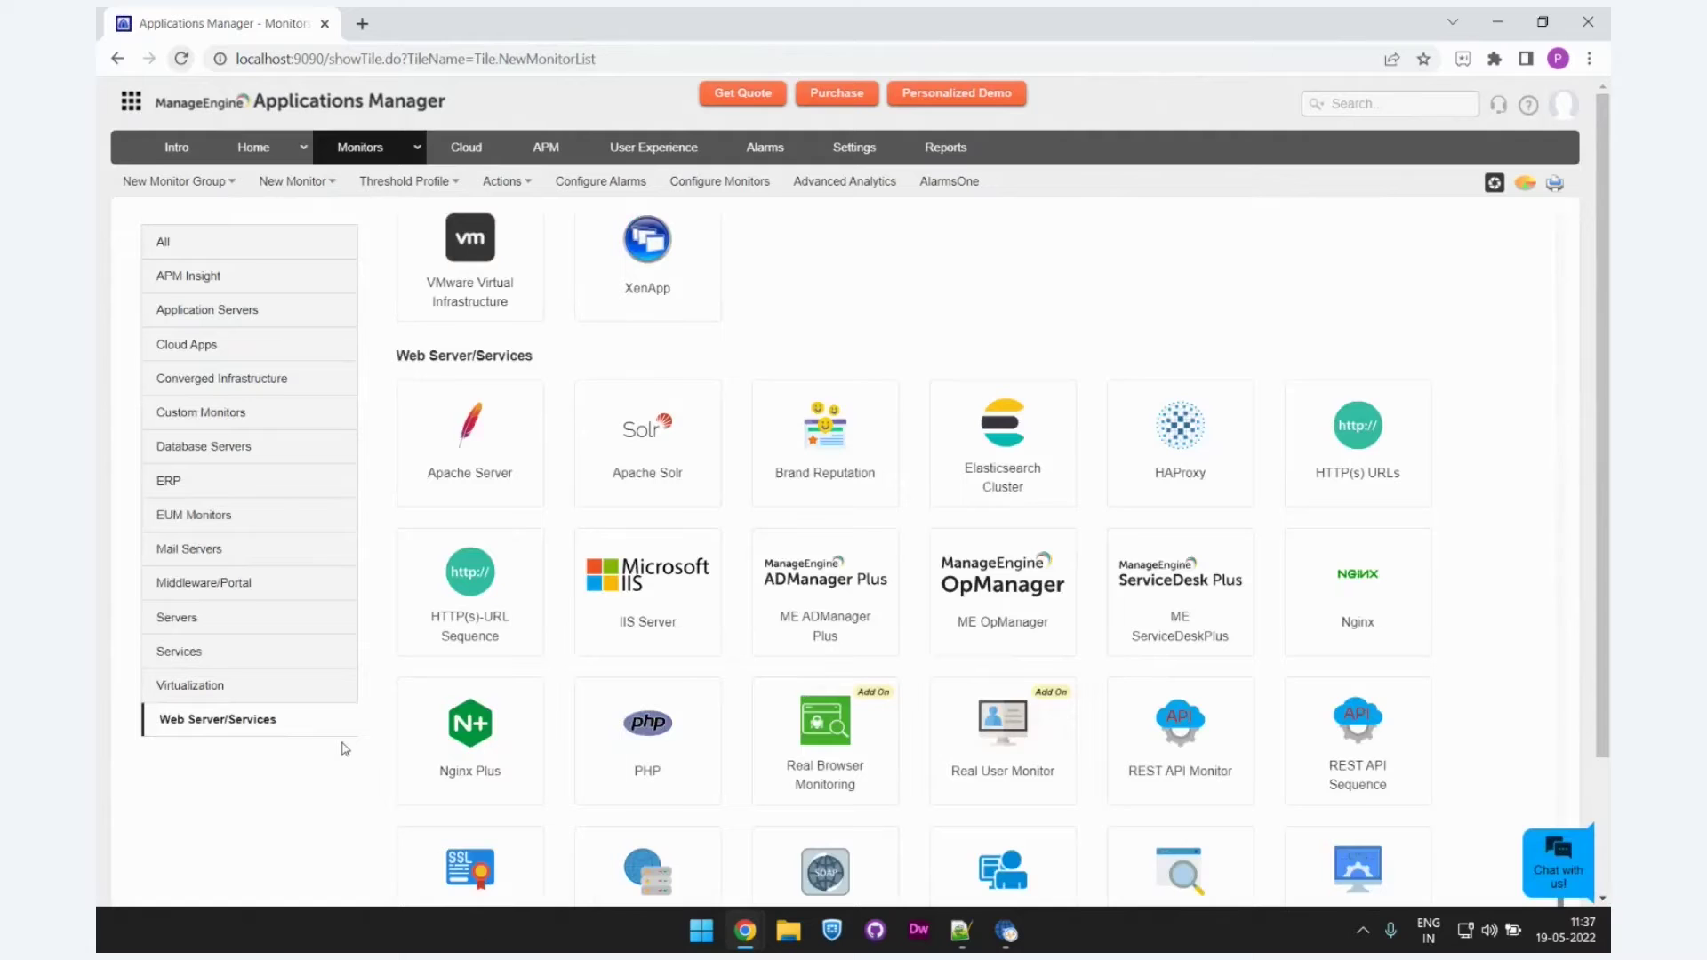
left_click(1404, 463)
left_click(452, 266)
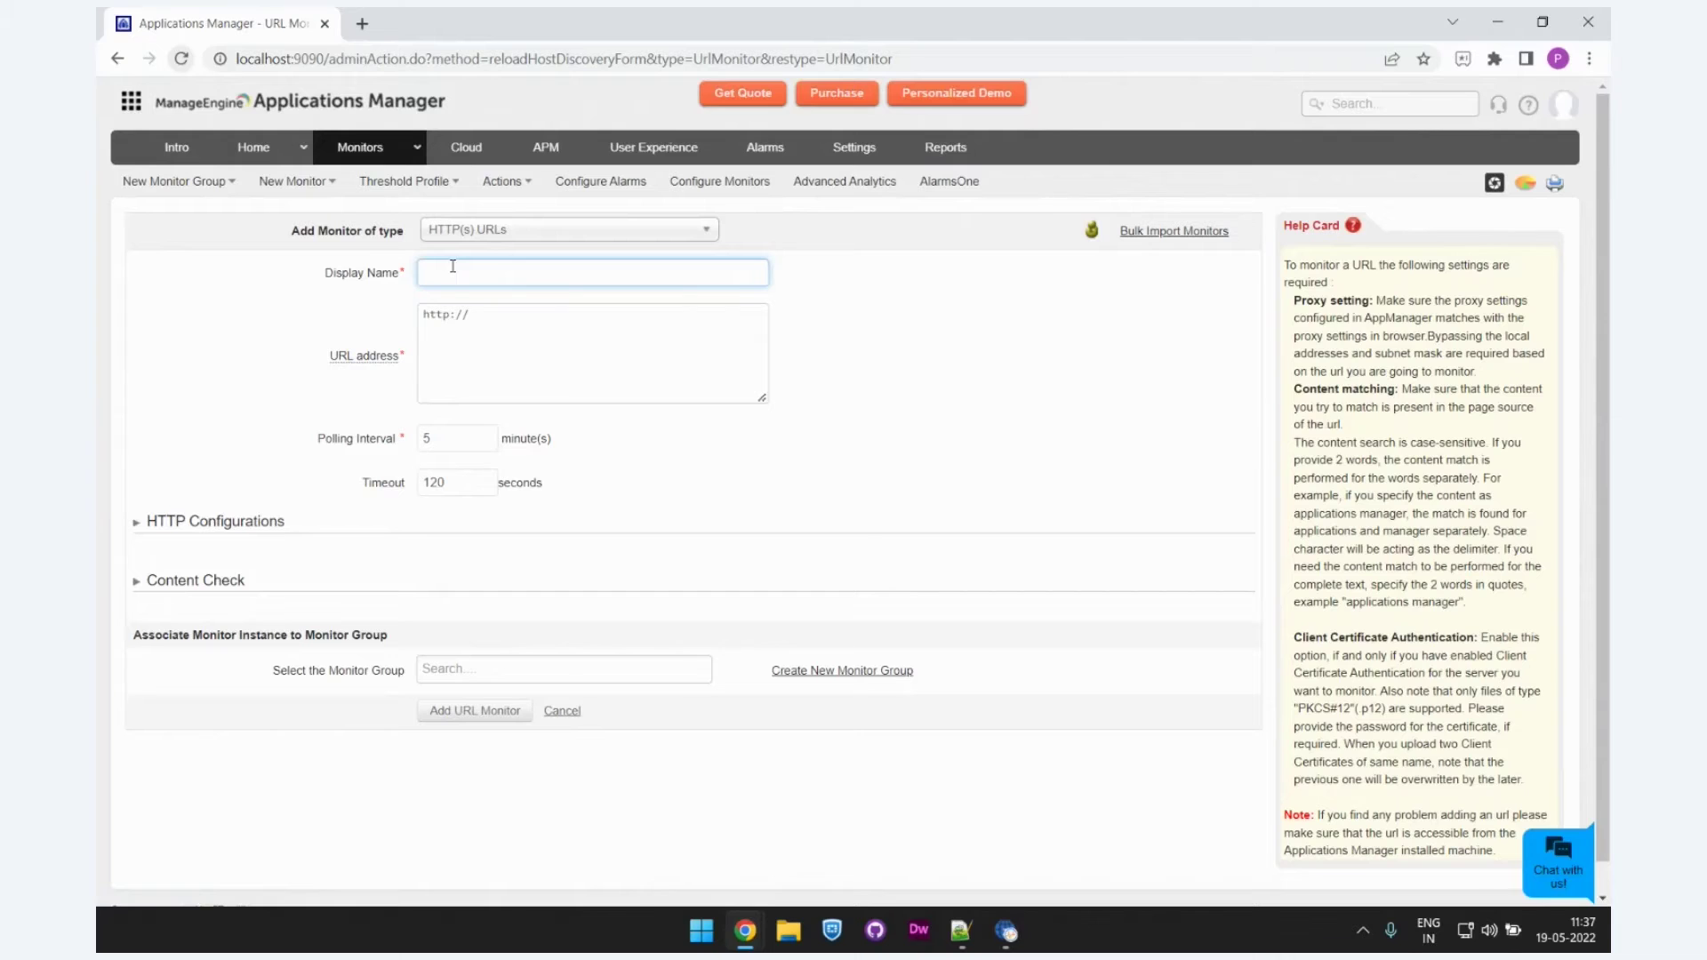
type("Url test")
left_click(489, 327)
type("www")
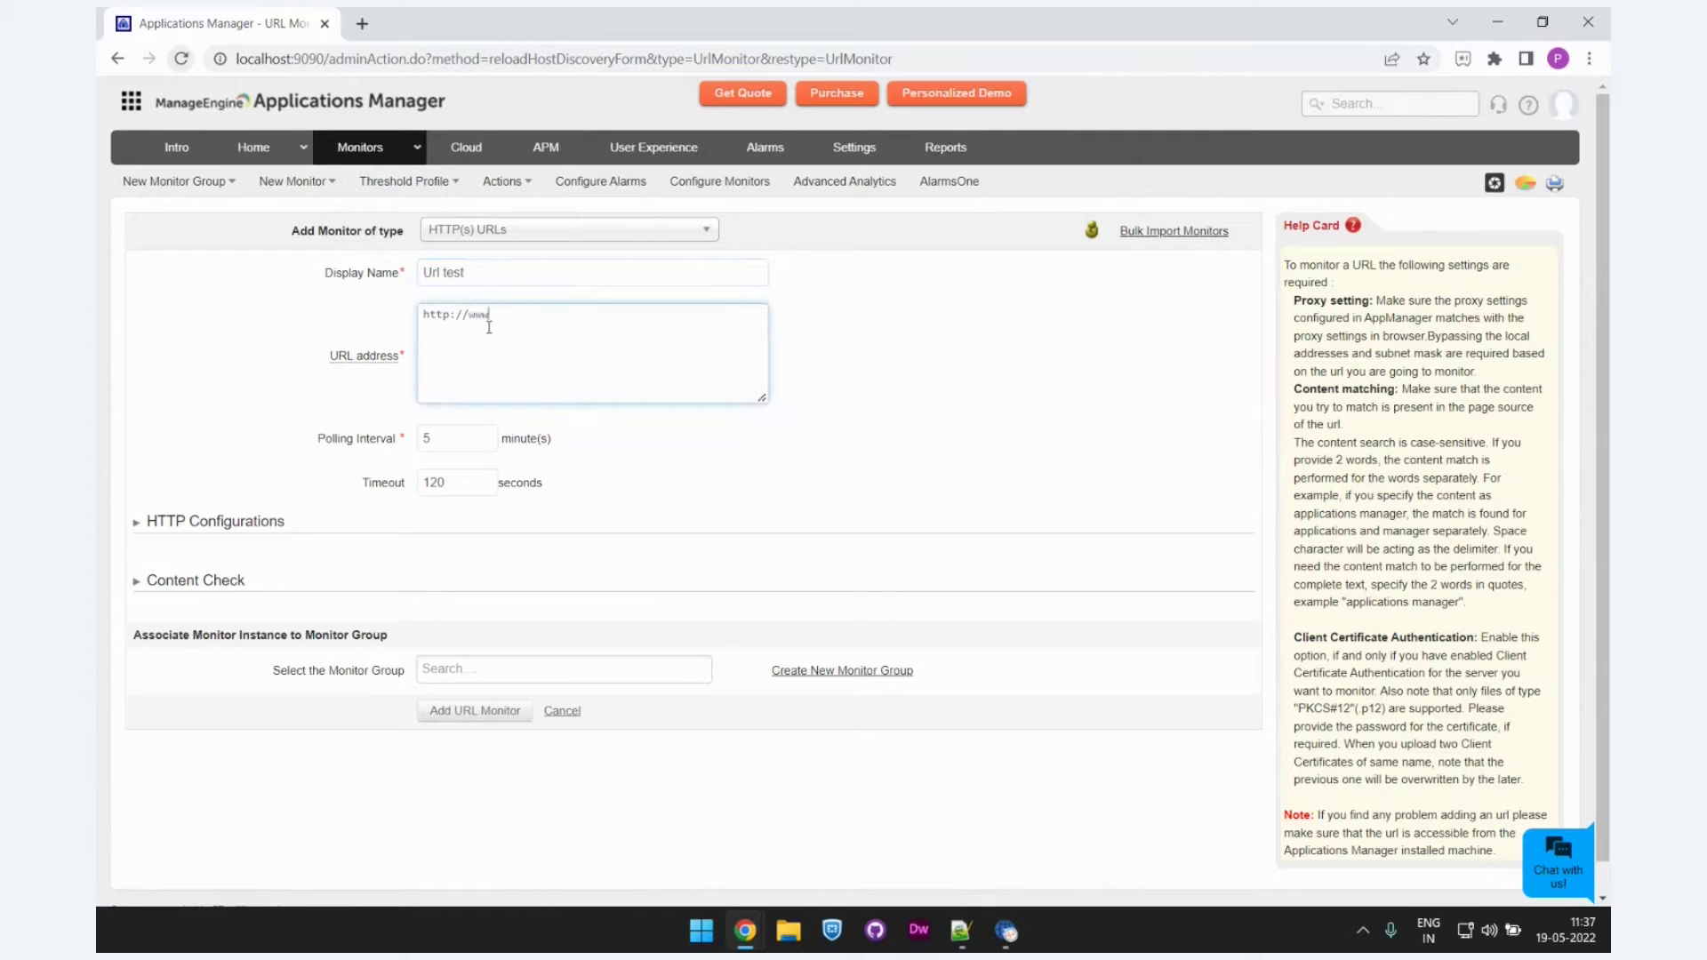
type(".zoho.com")
- Expand HTTP Configurations, try POST, then keep GET as the form submission method
left_click(134, 528)
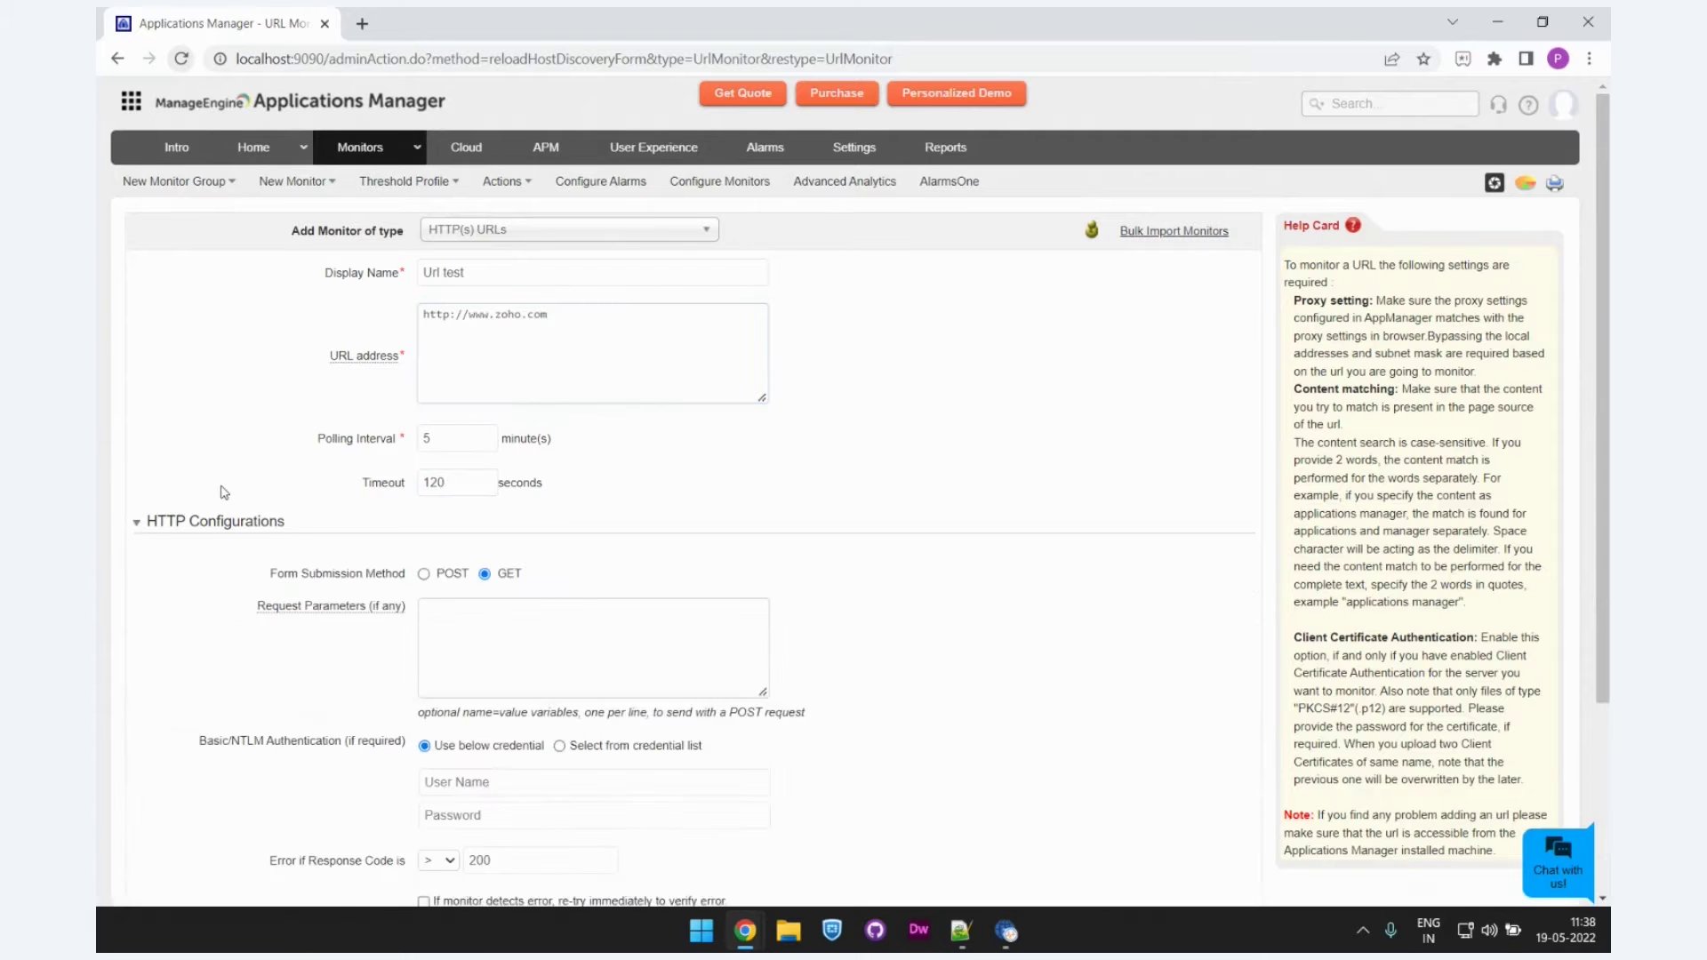
scroll(226, 493, "down", 1)
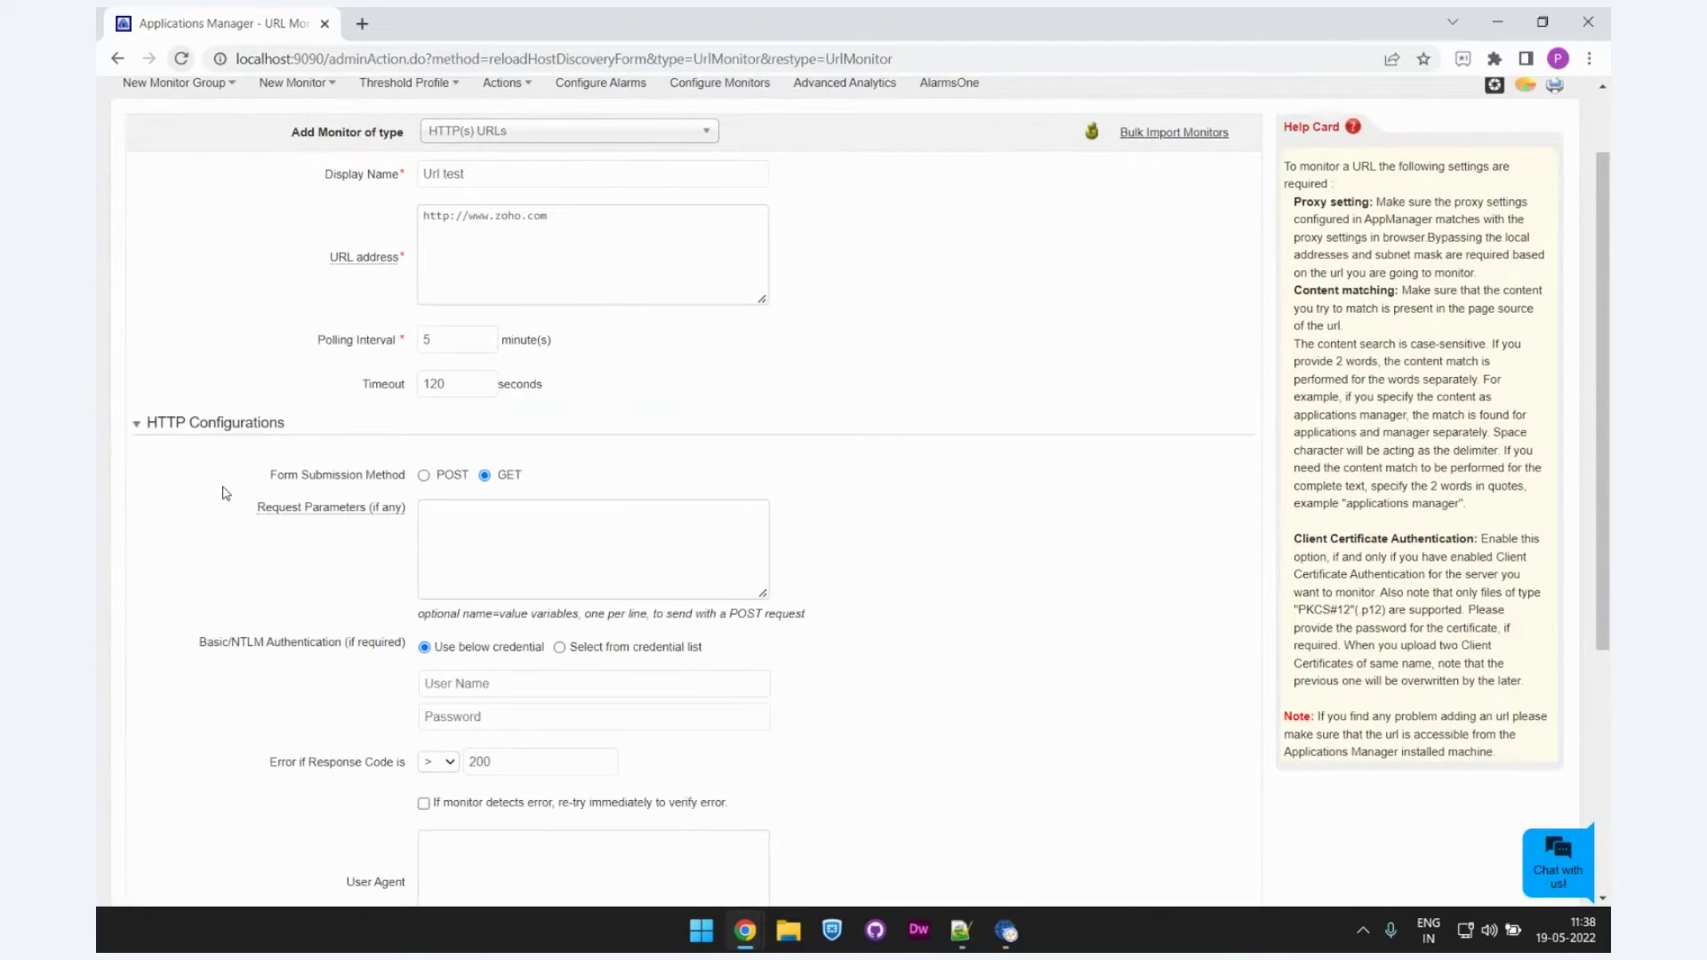
scroll(137, 457, "down", 1)
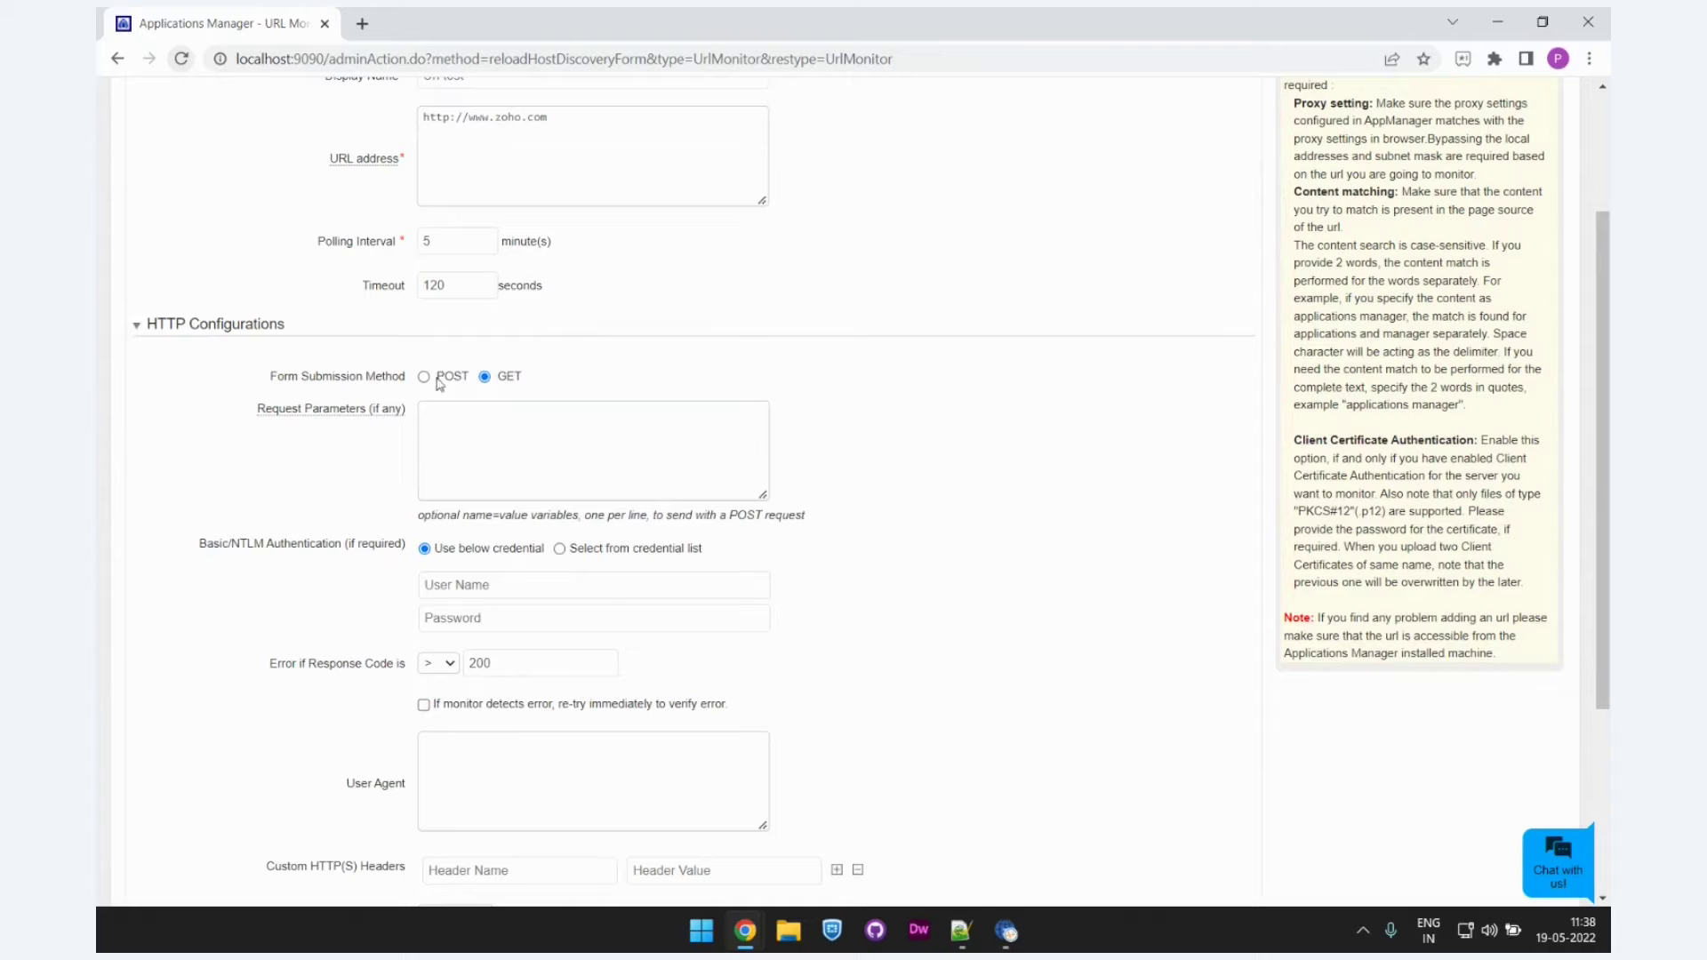
left_click(425, 377)
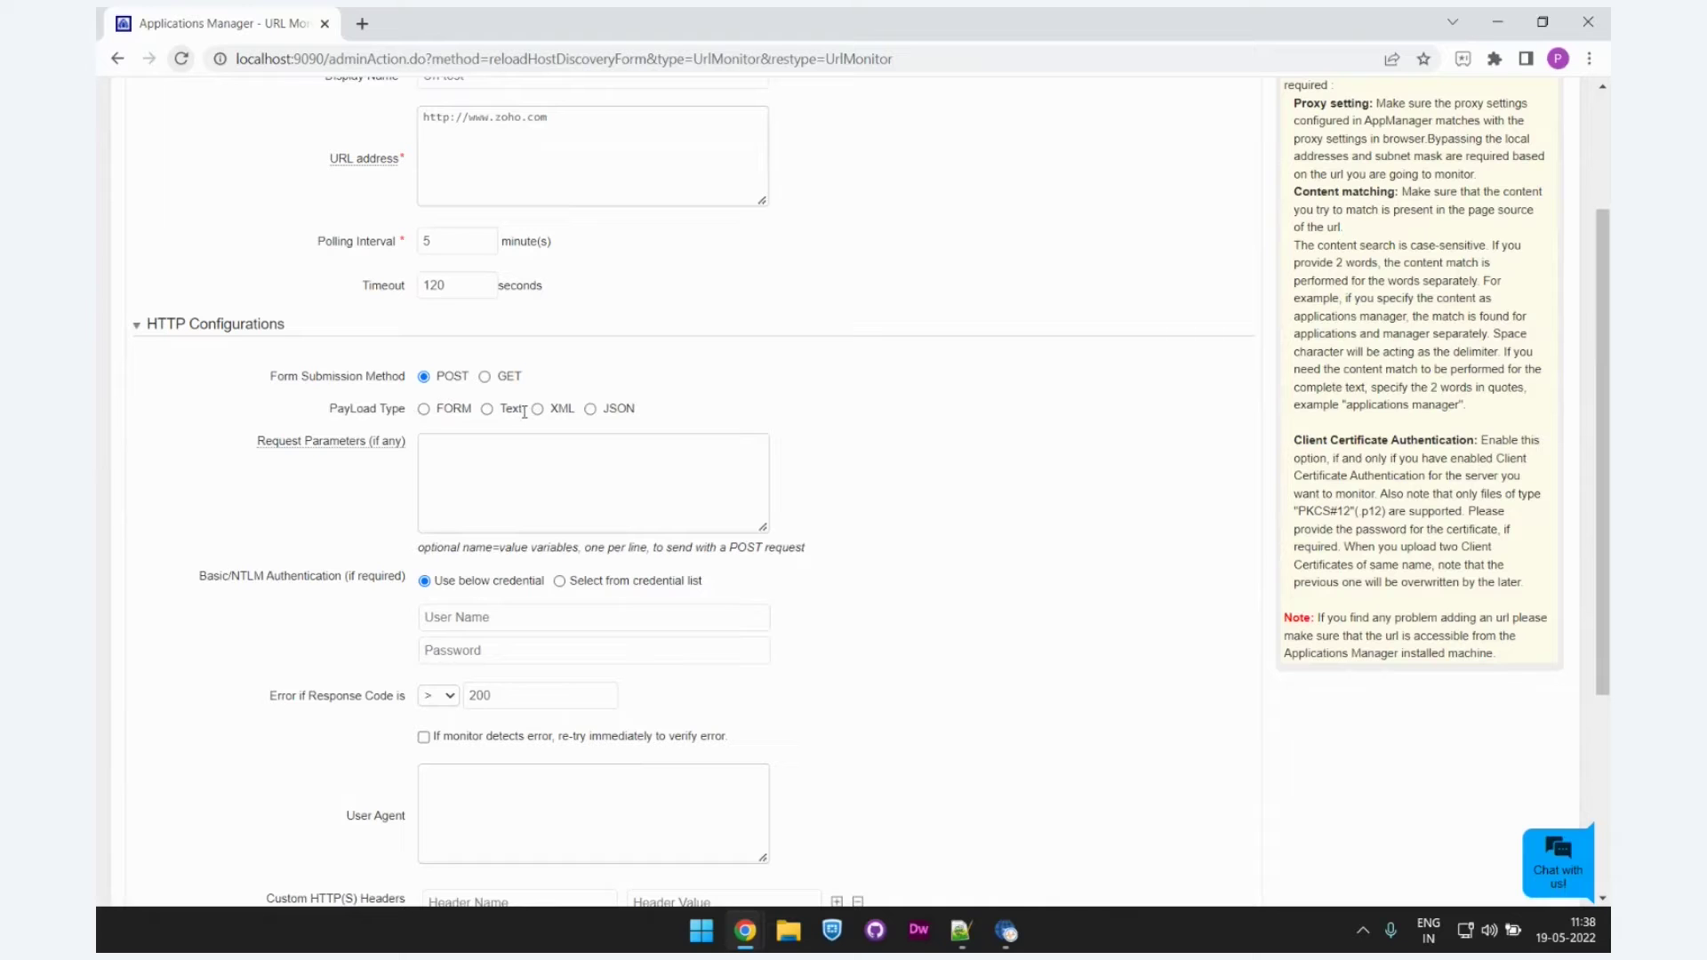
left_click(485, 376)
scroll(453, 475, "down", 1)
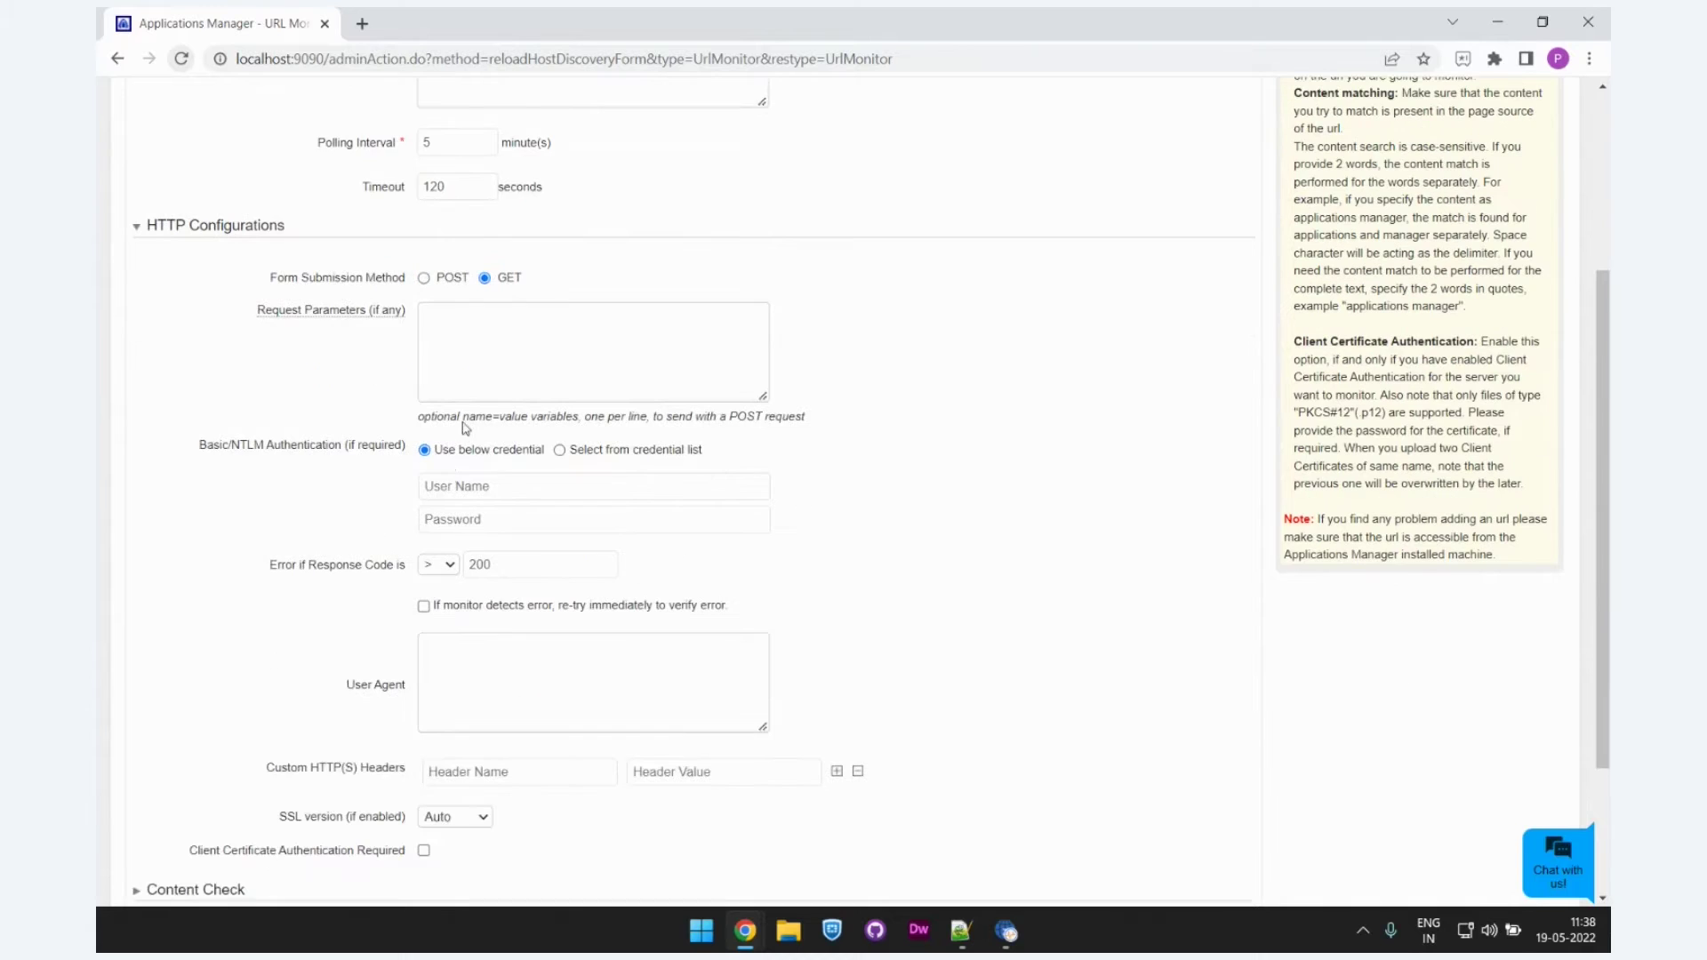
scroll(465, 361, "down", 1)
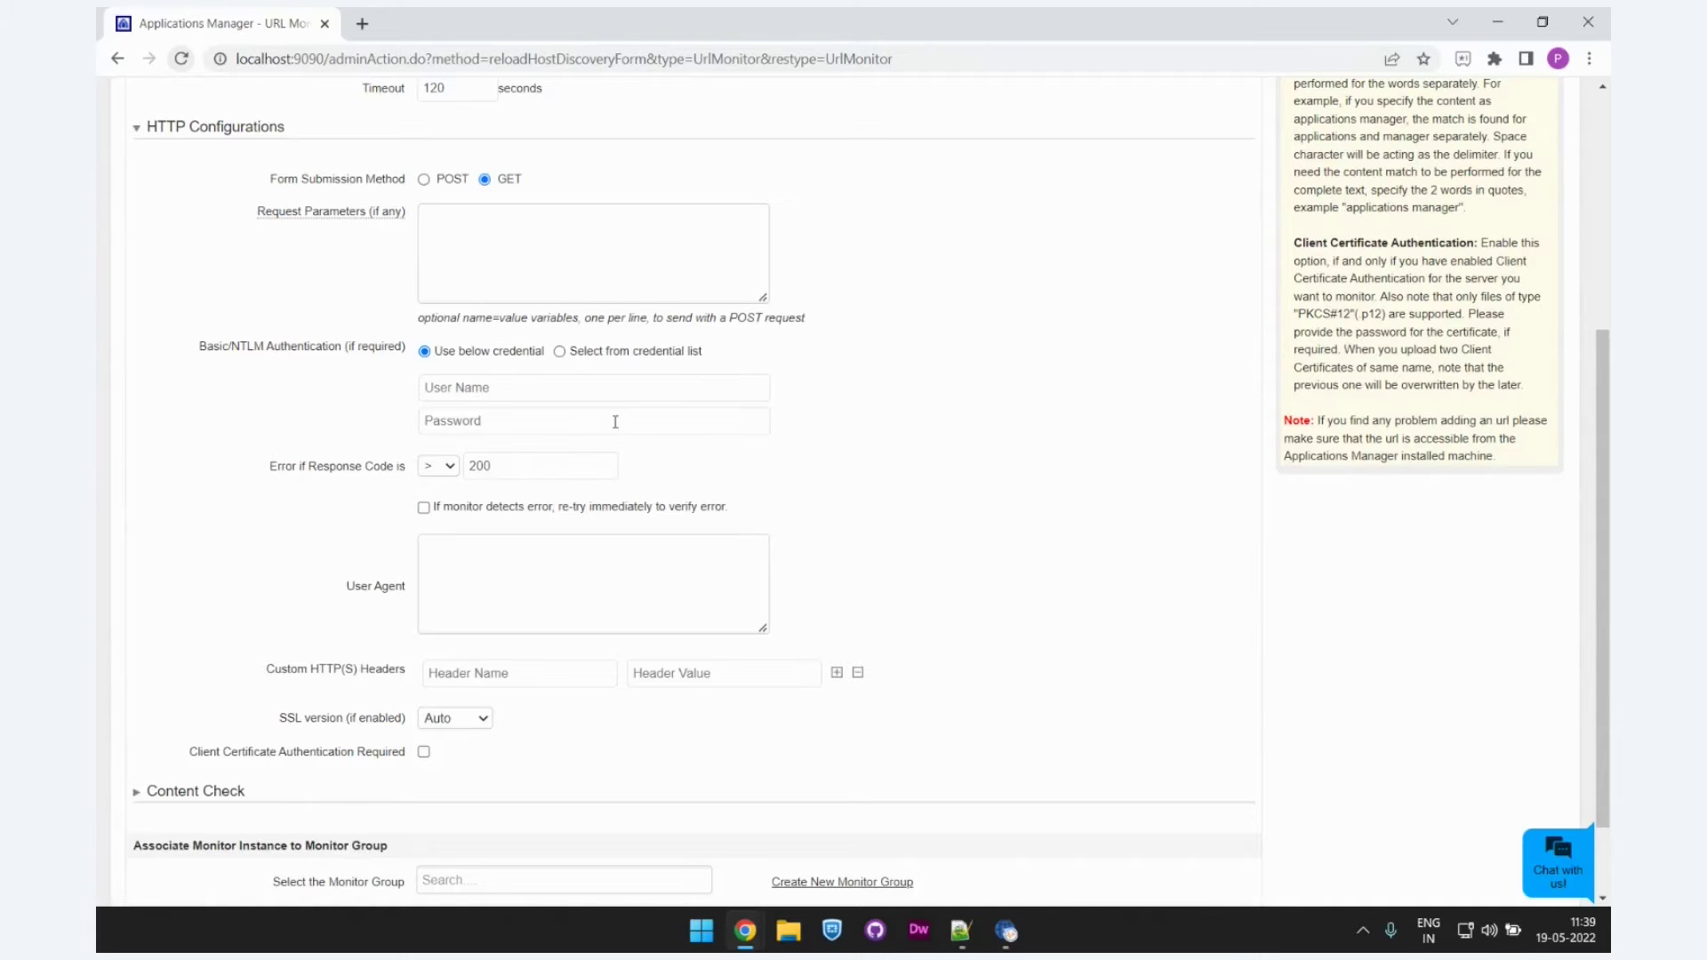
scroll(614, 421, "down", 2)
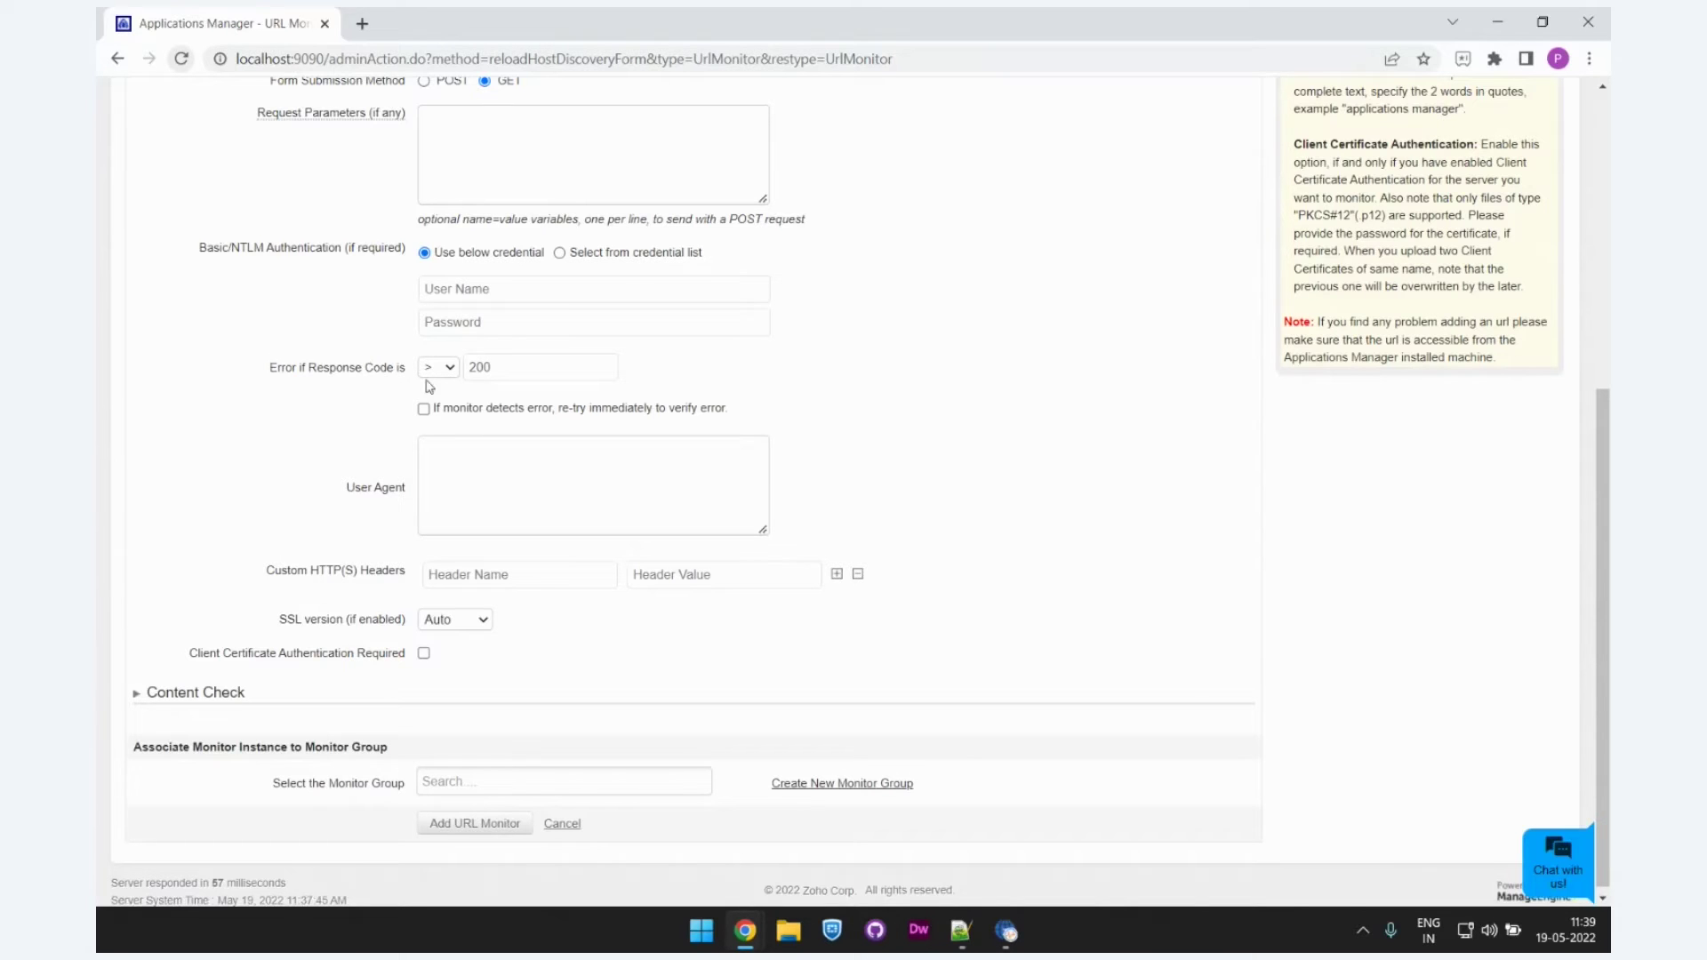
- Keep the error response code at 200 with immediate error retry left off
left_click(519, 365)
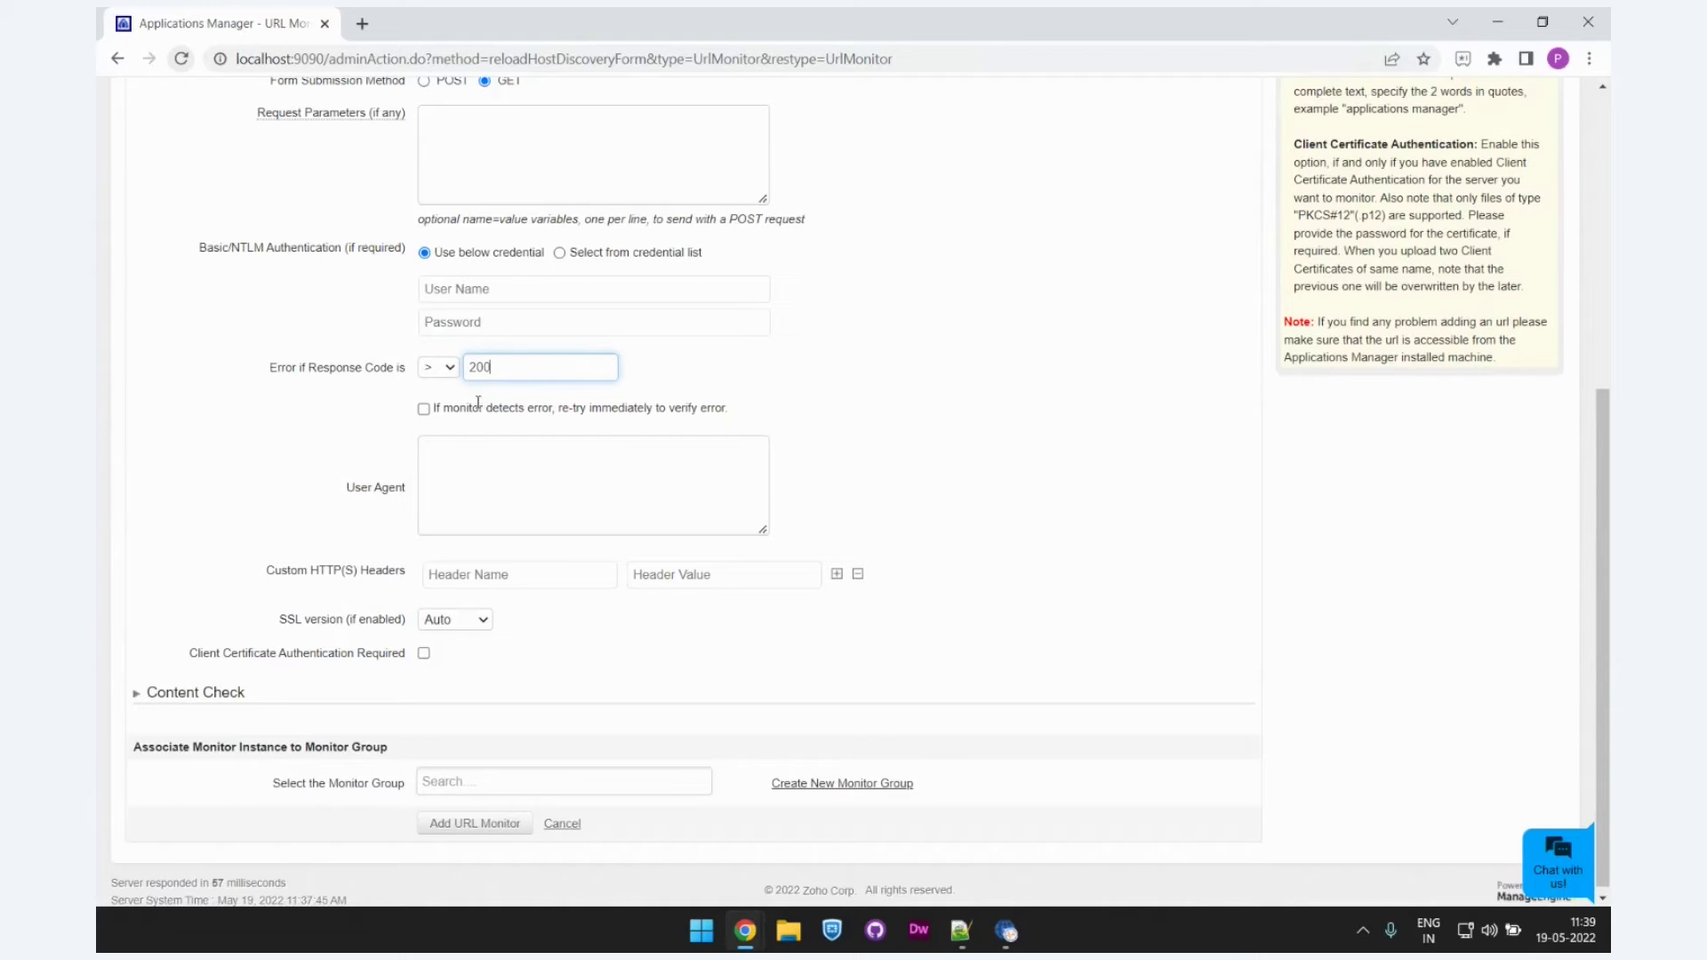
left_click(423, 409)
left_click(423, 409)
scroll(452, 451, "down", 1)
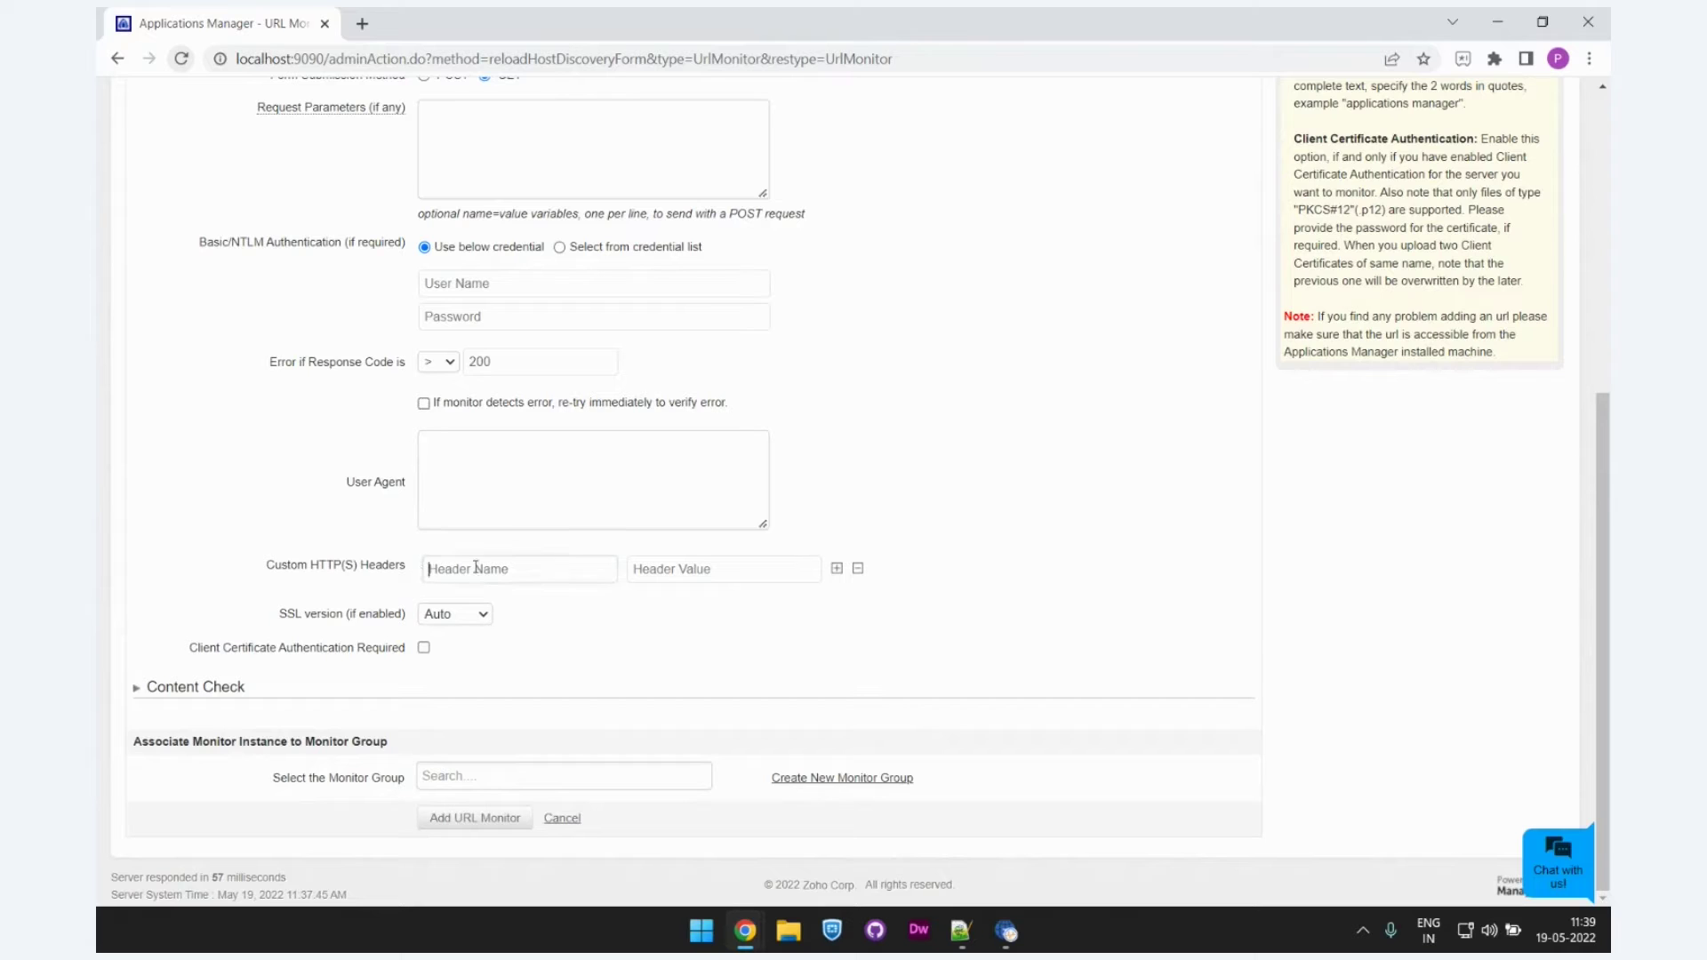
- Check the custom header fields and keep the SSL version at Auto
left_click(718, 566)
left_click(597, 620)
left_click(448, 616)
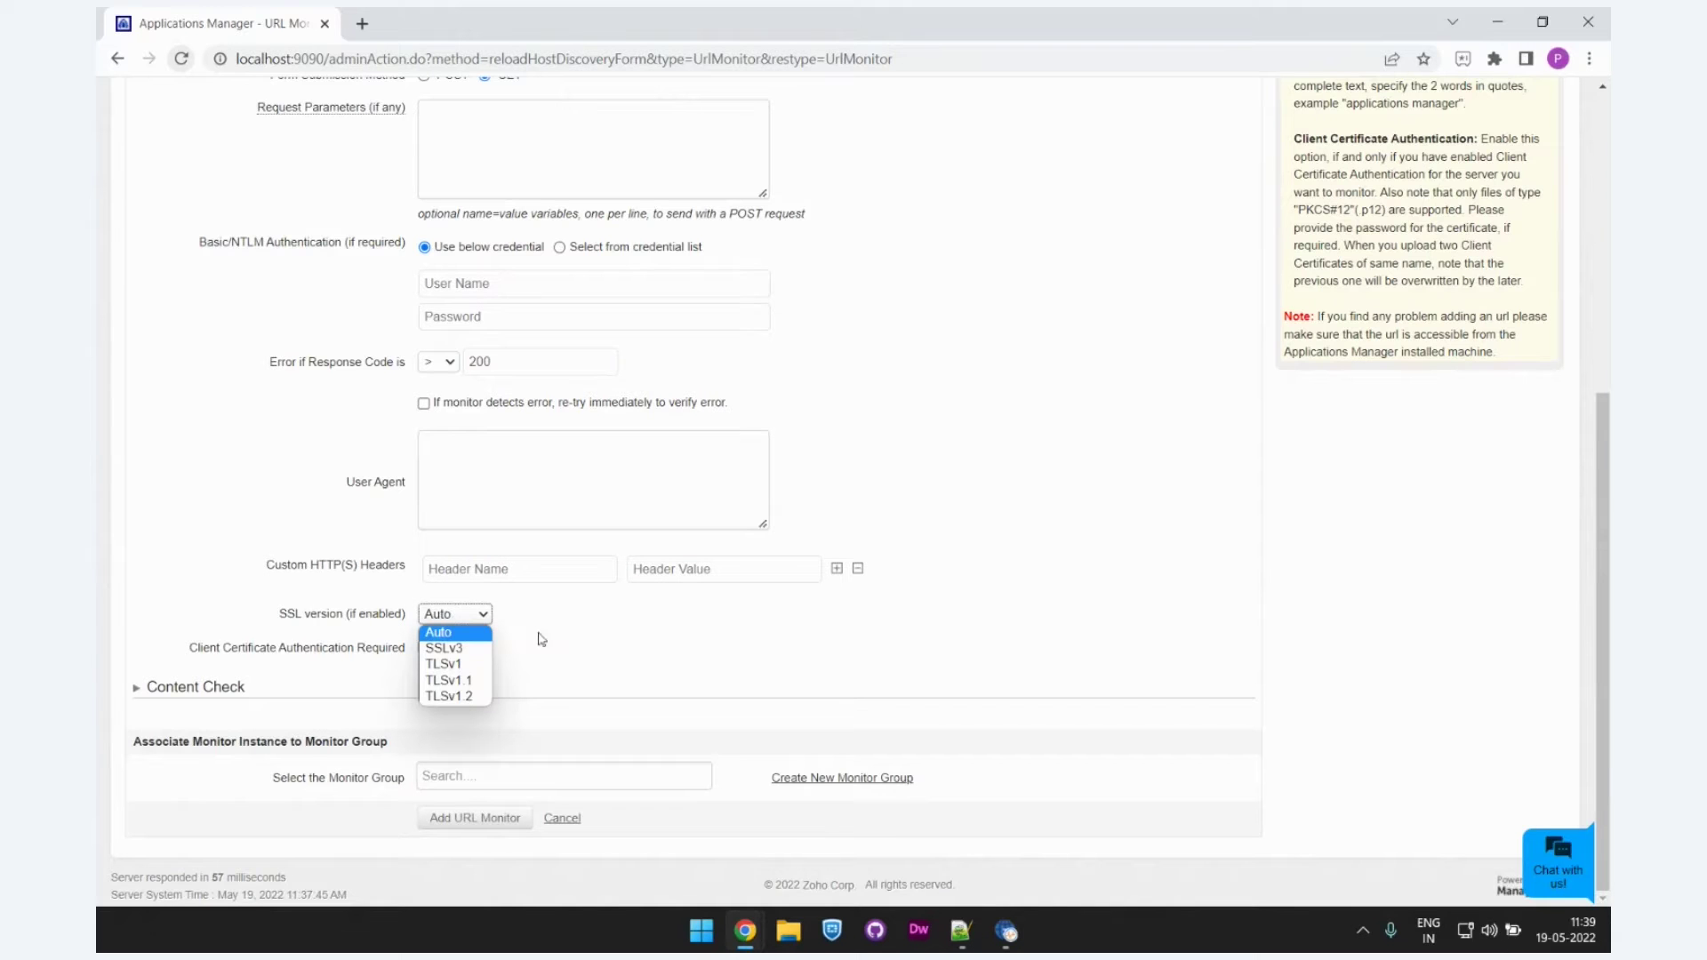
left_click(473, 614)
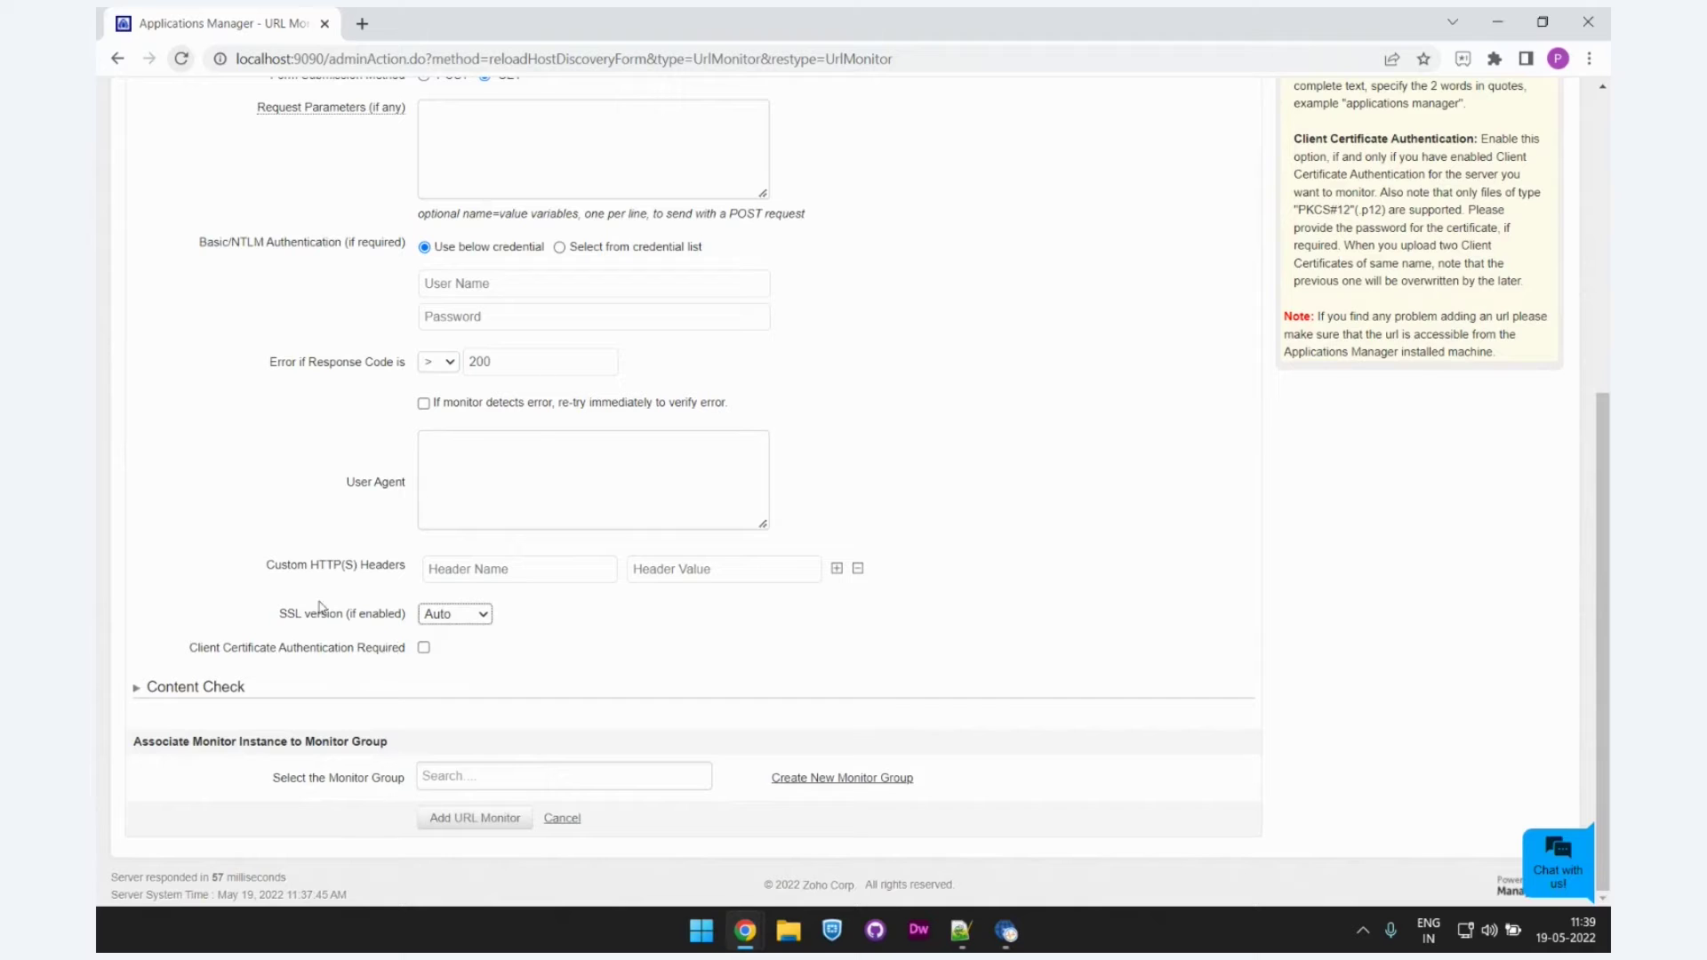
- Leave client certificate authentication off and expand the Content Check section
left_click(424, 649)
scroll(424, 653, "down", 1)
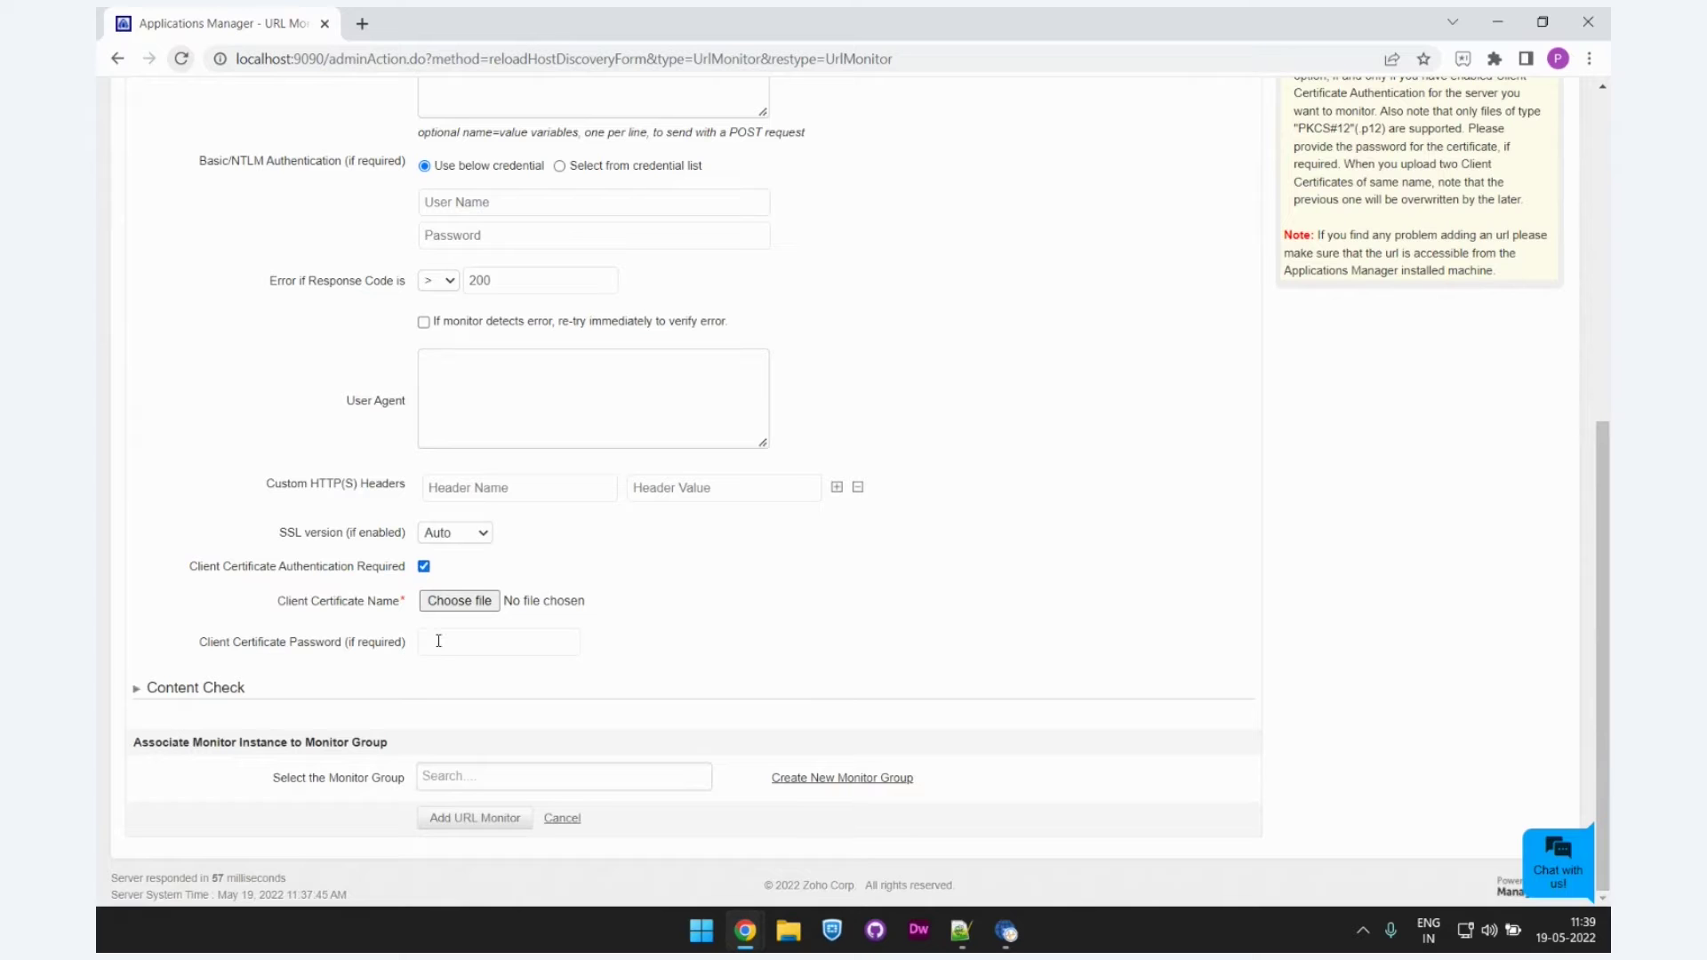
left_click(424, 567)
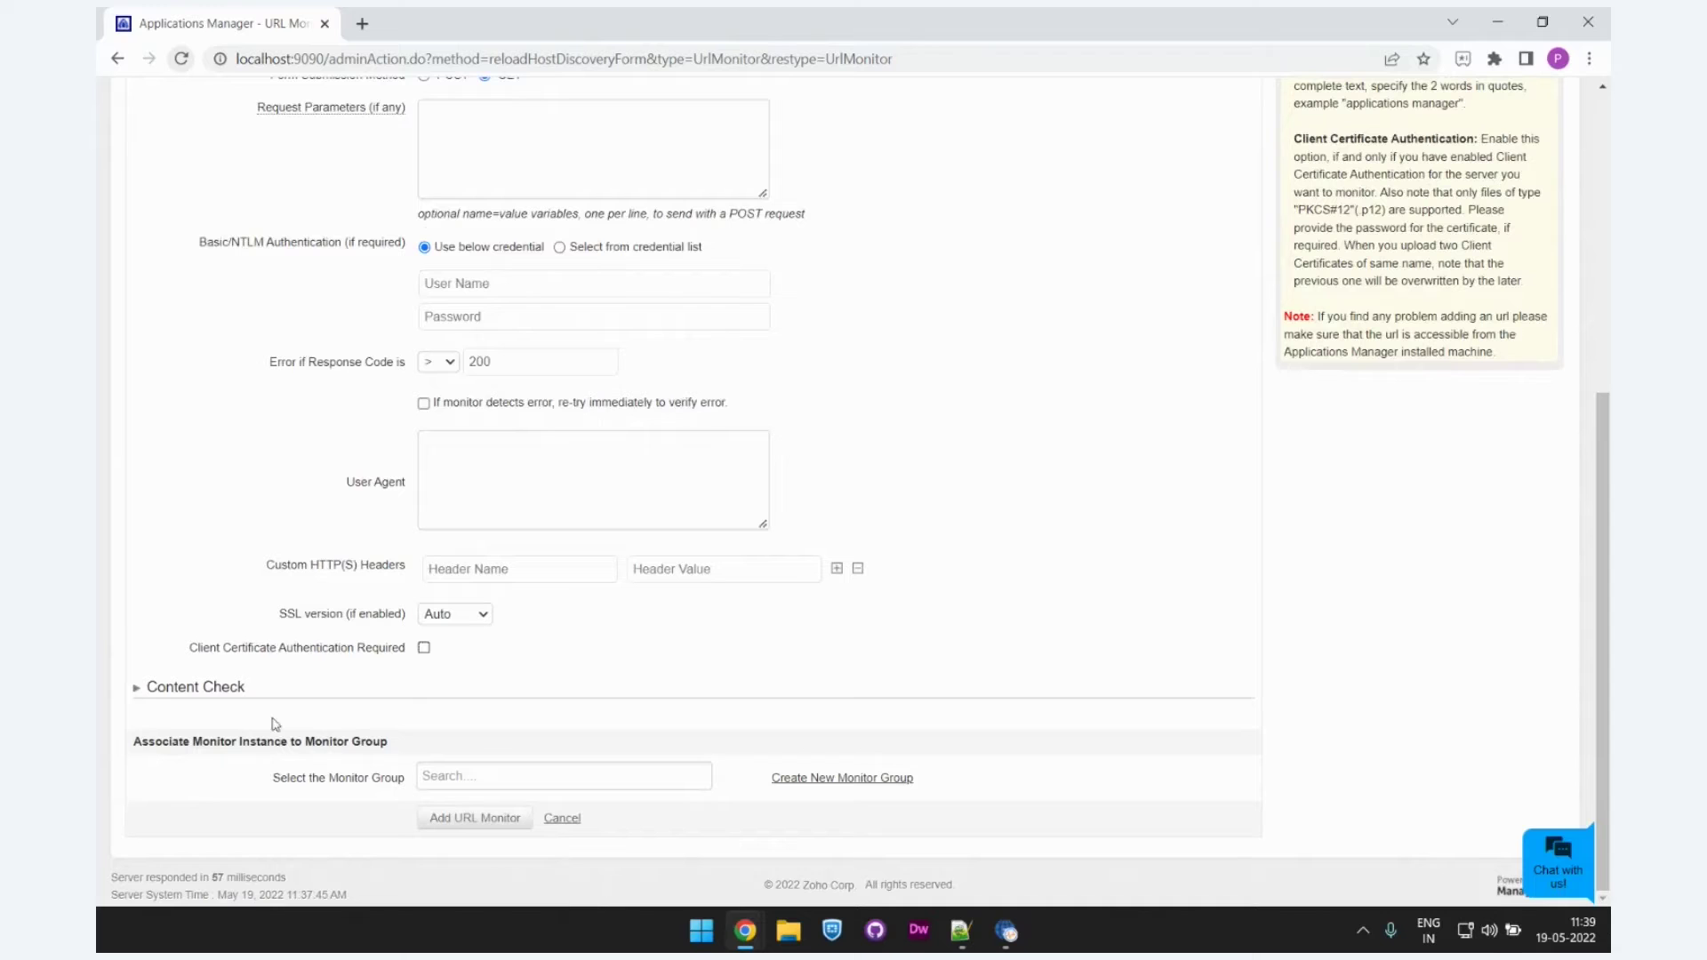
left_click(138, 693)
- Leave content-check keywords and monitor group empty, then add the URL monitor
scroll(305, 705, "down", 2)
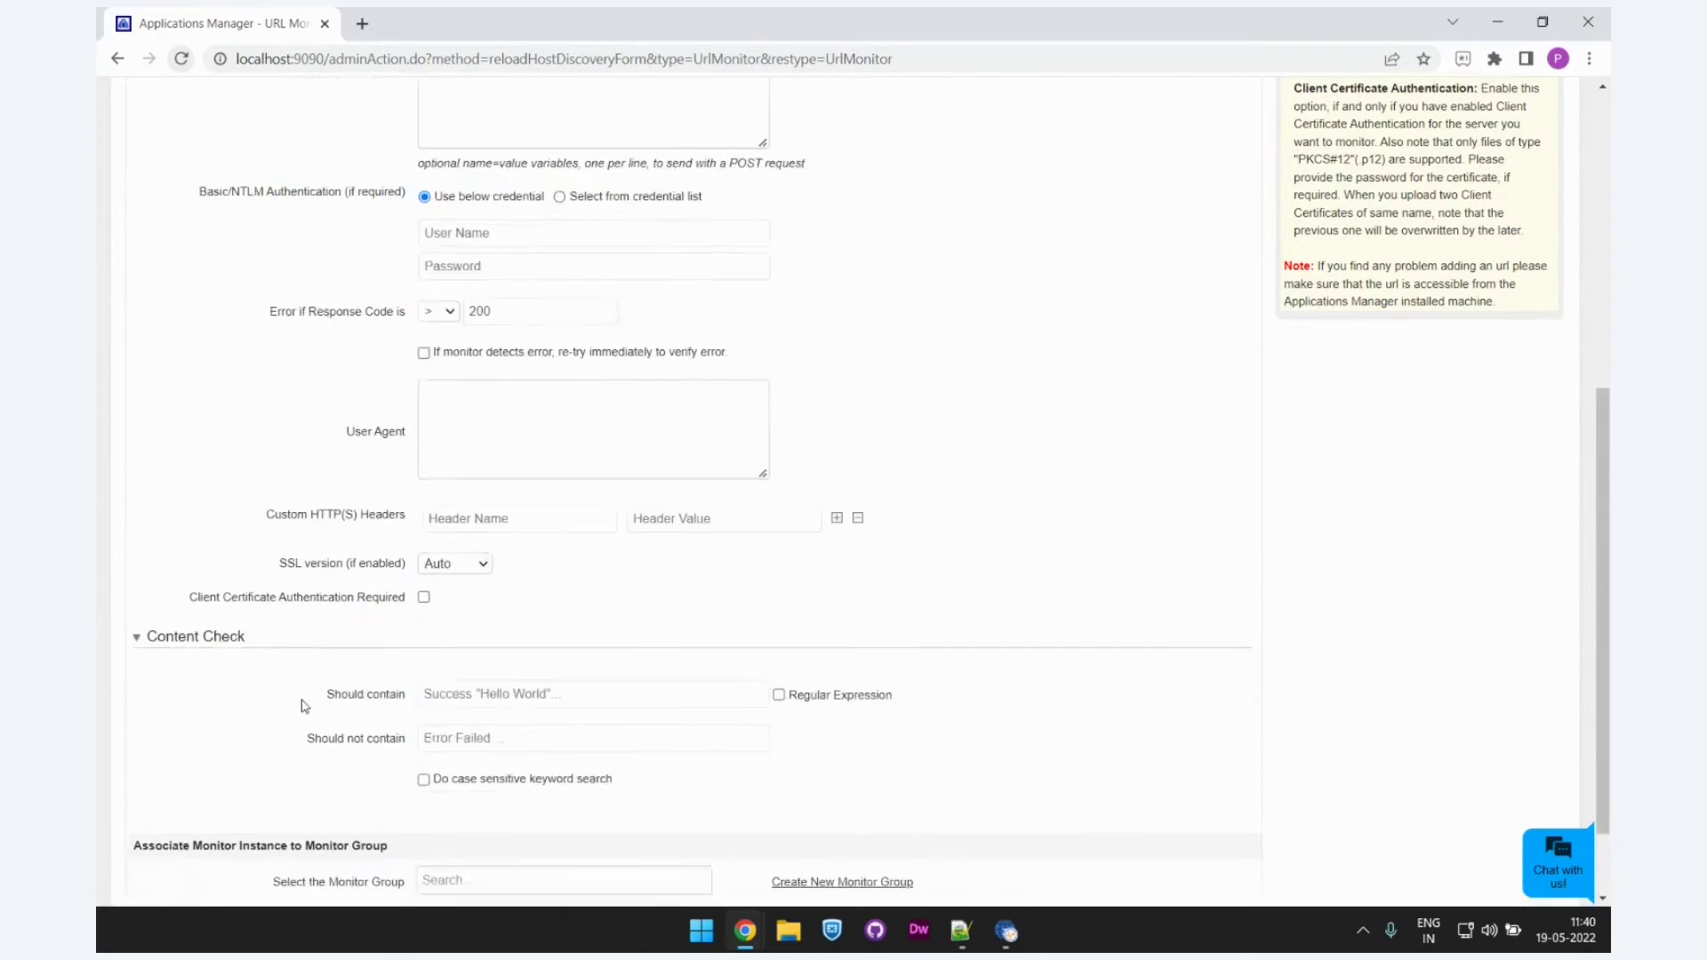
left_click(475, 591)
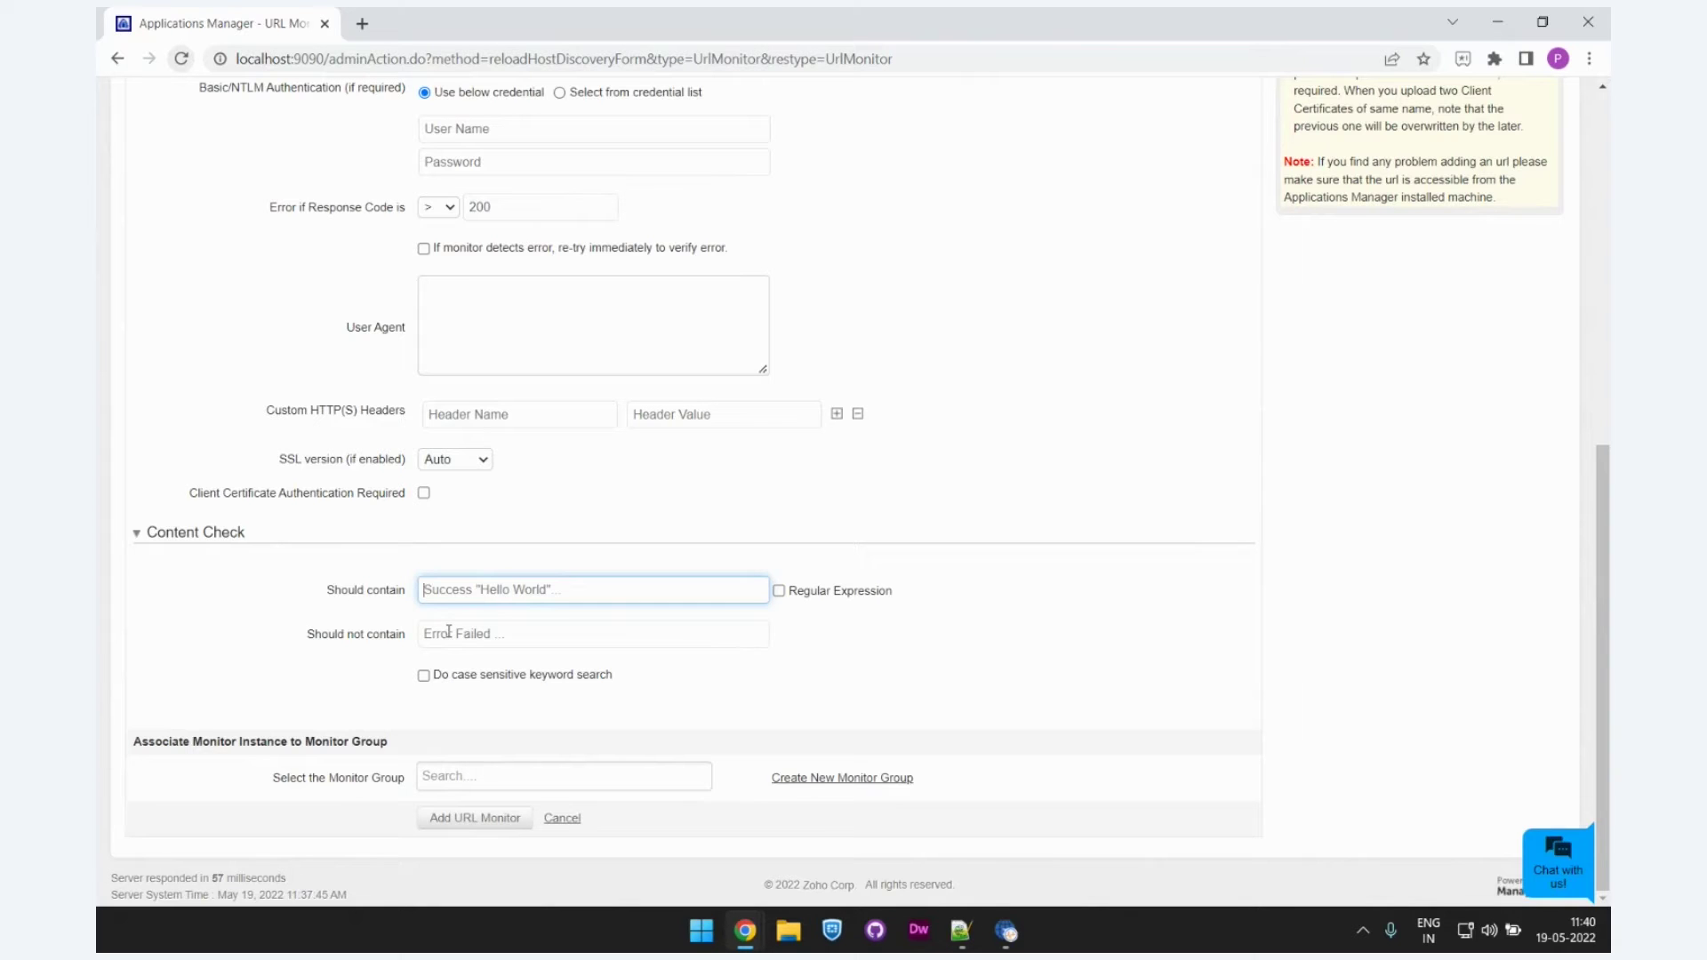
left_click(479, 632)
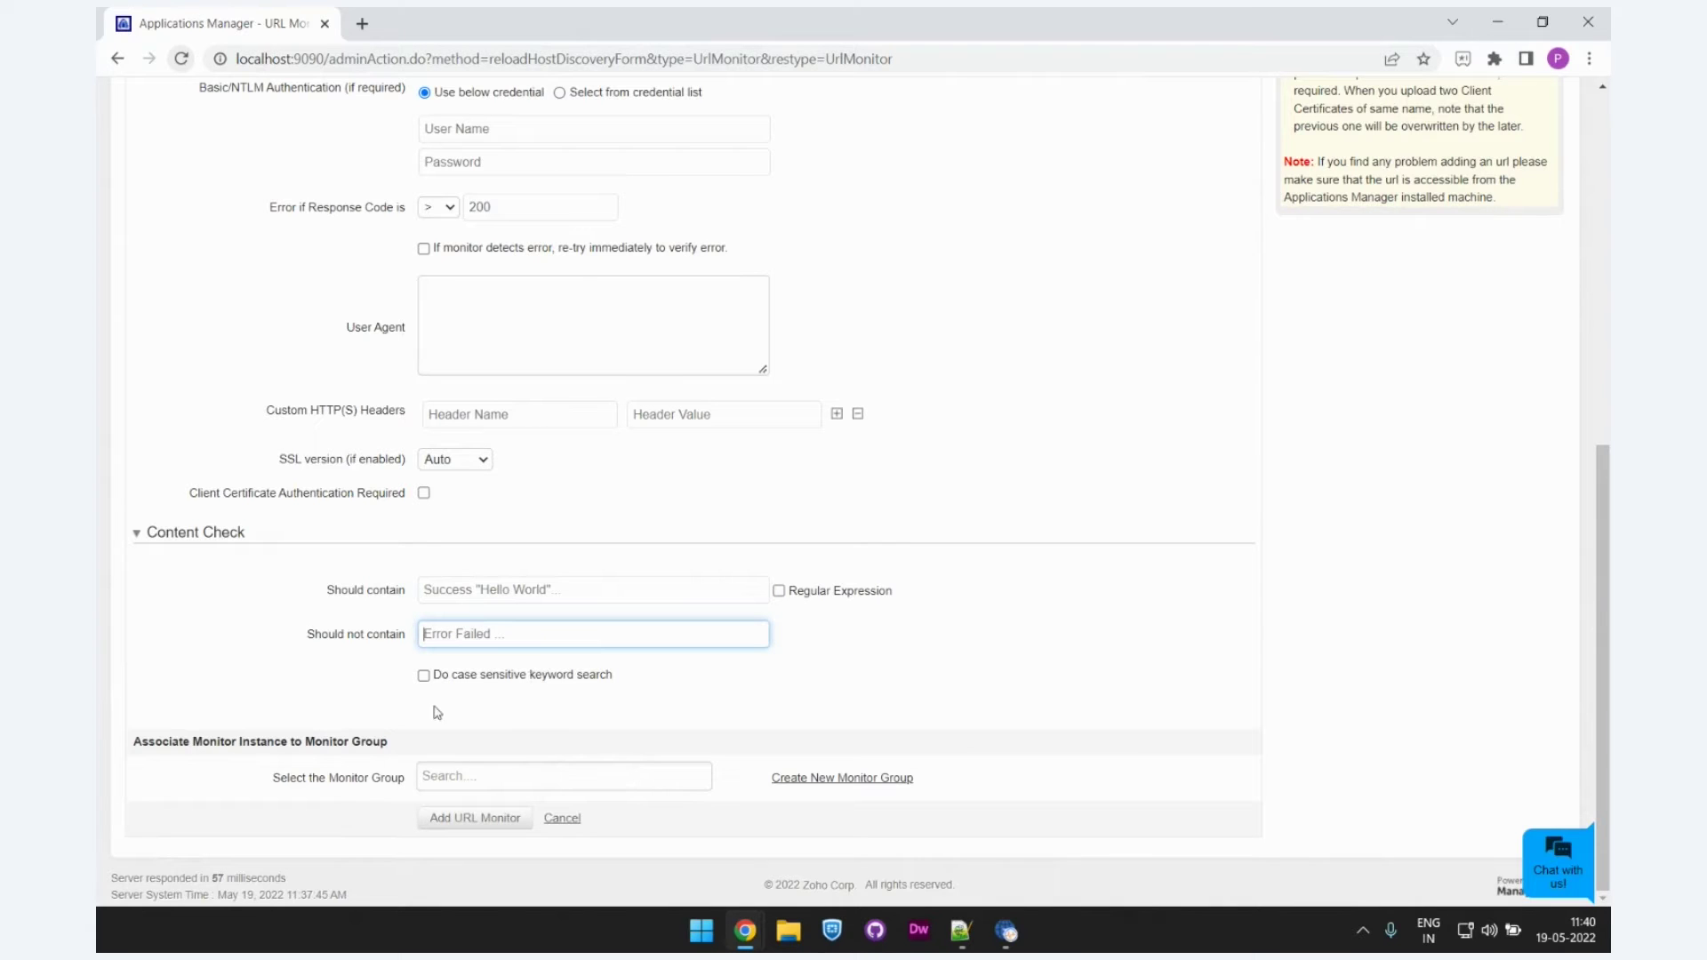
left_click(472, 774)
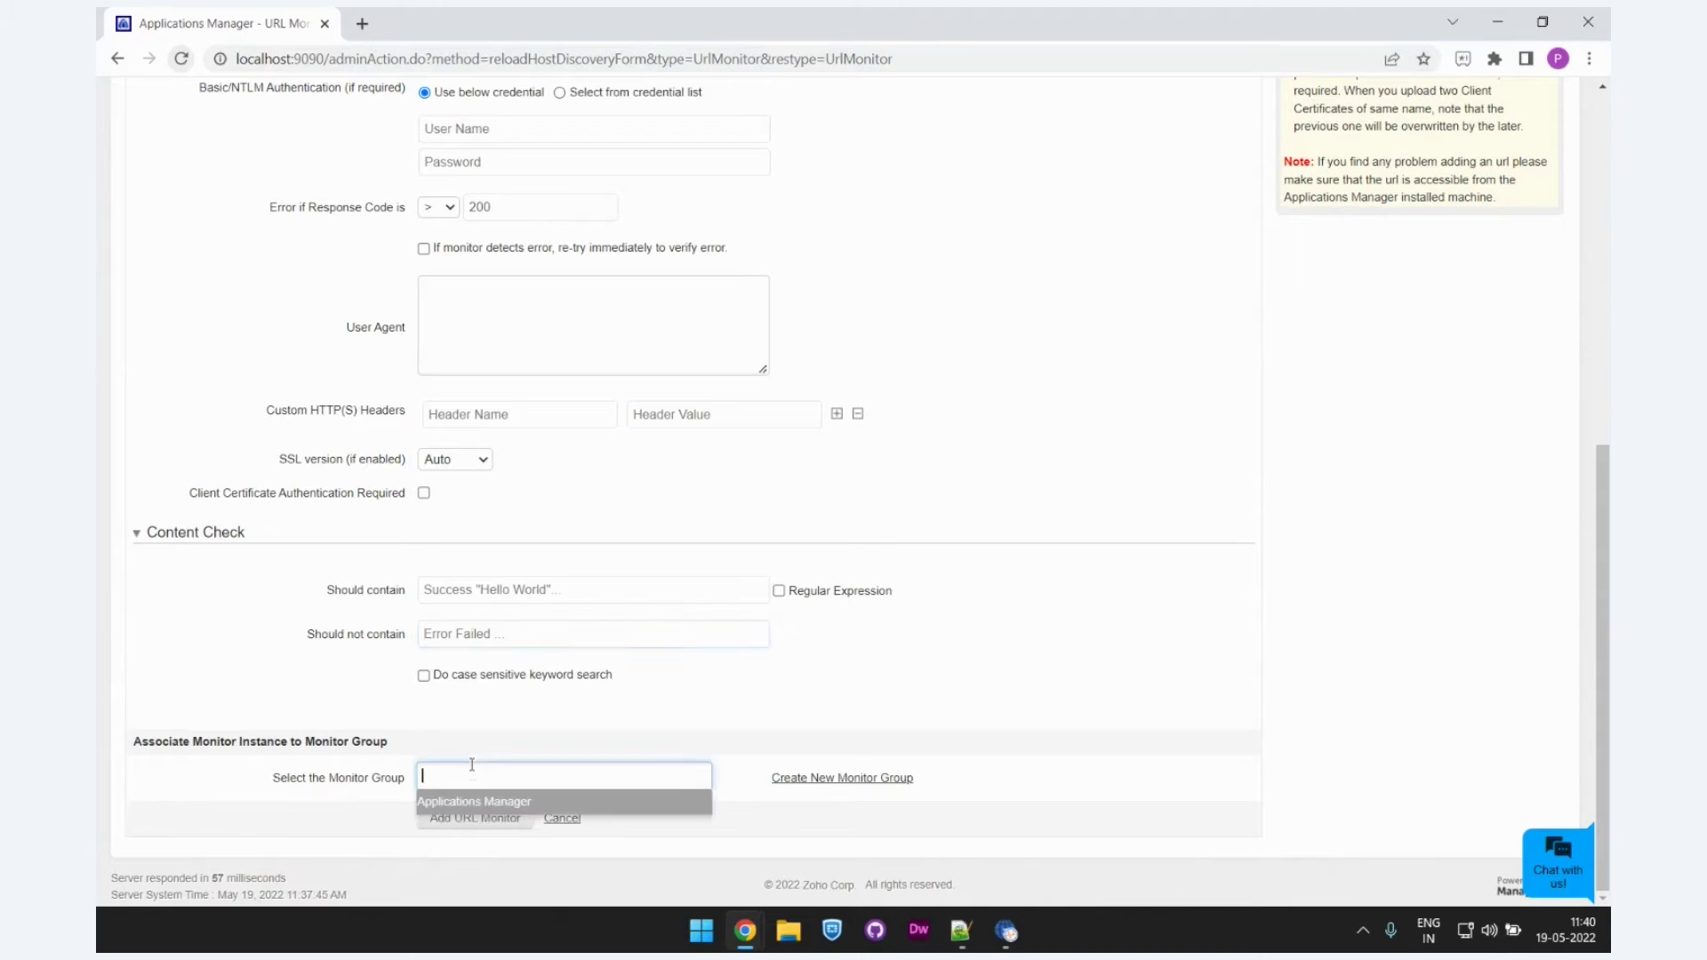
left_click(423, 739)
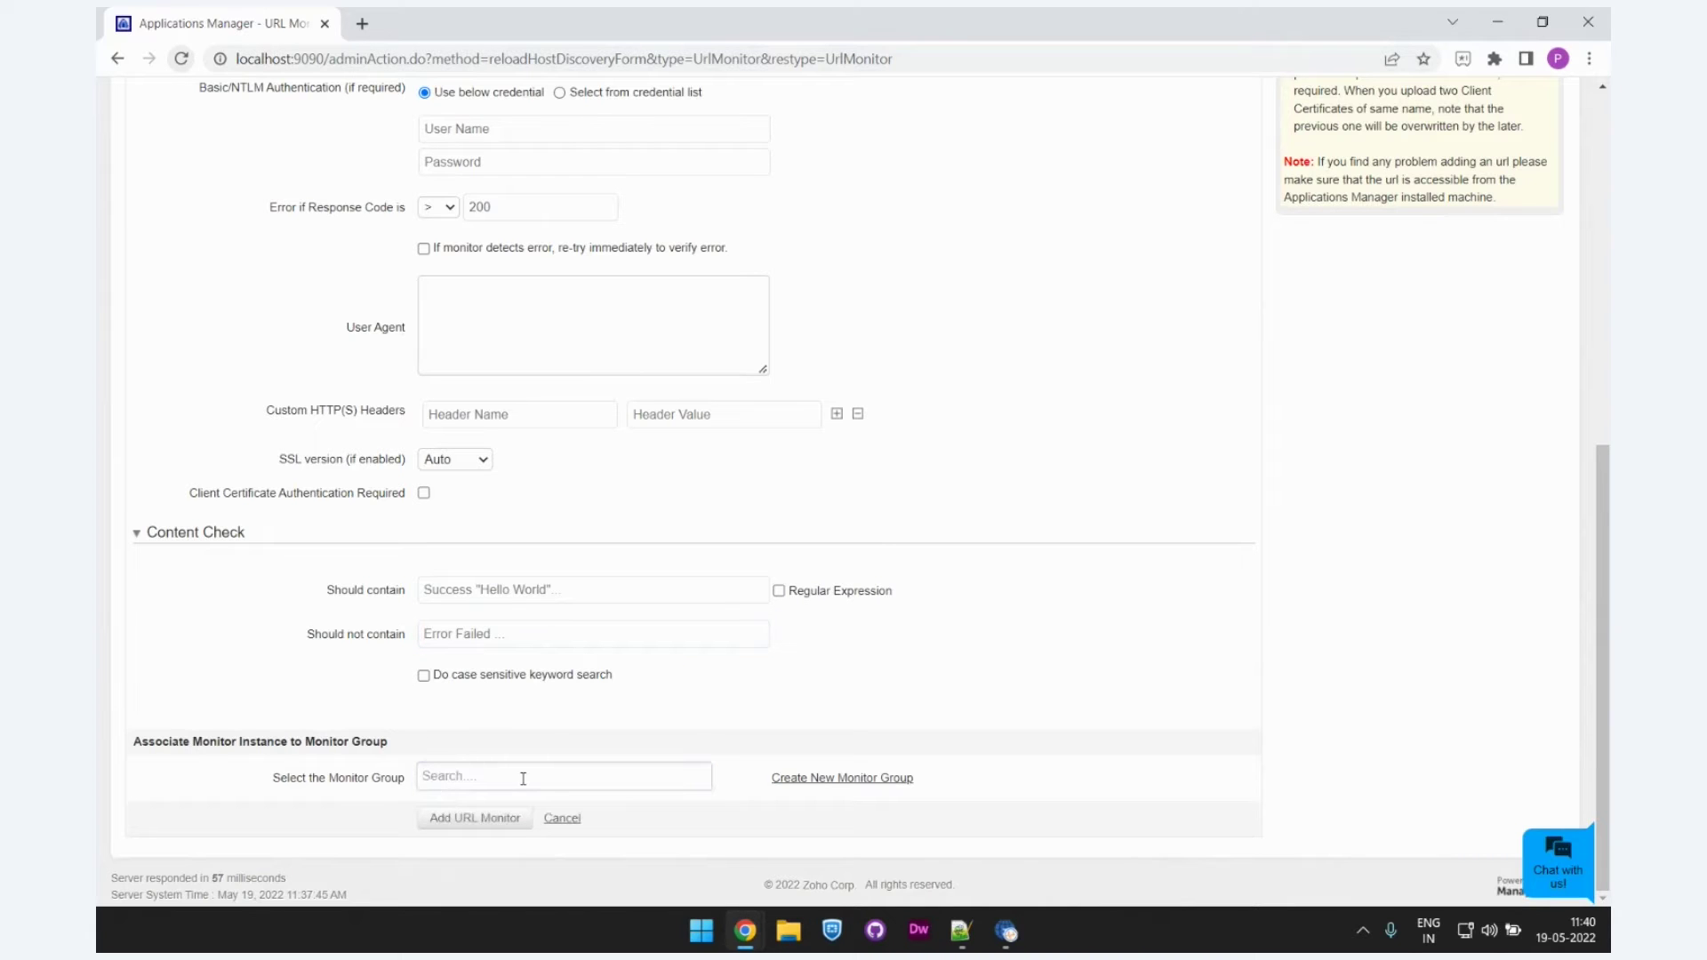
left_click(489, 817)
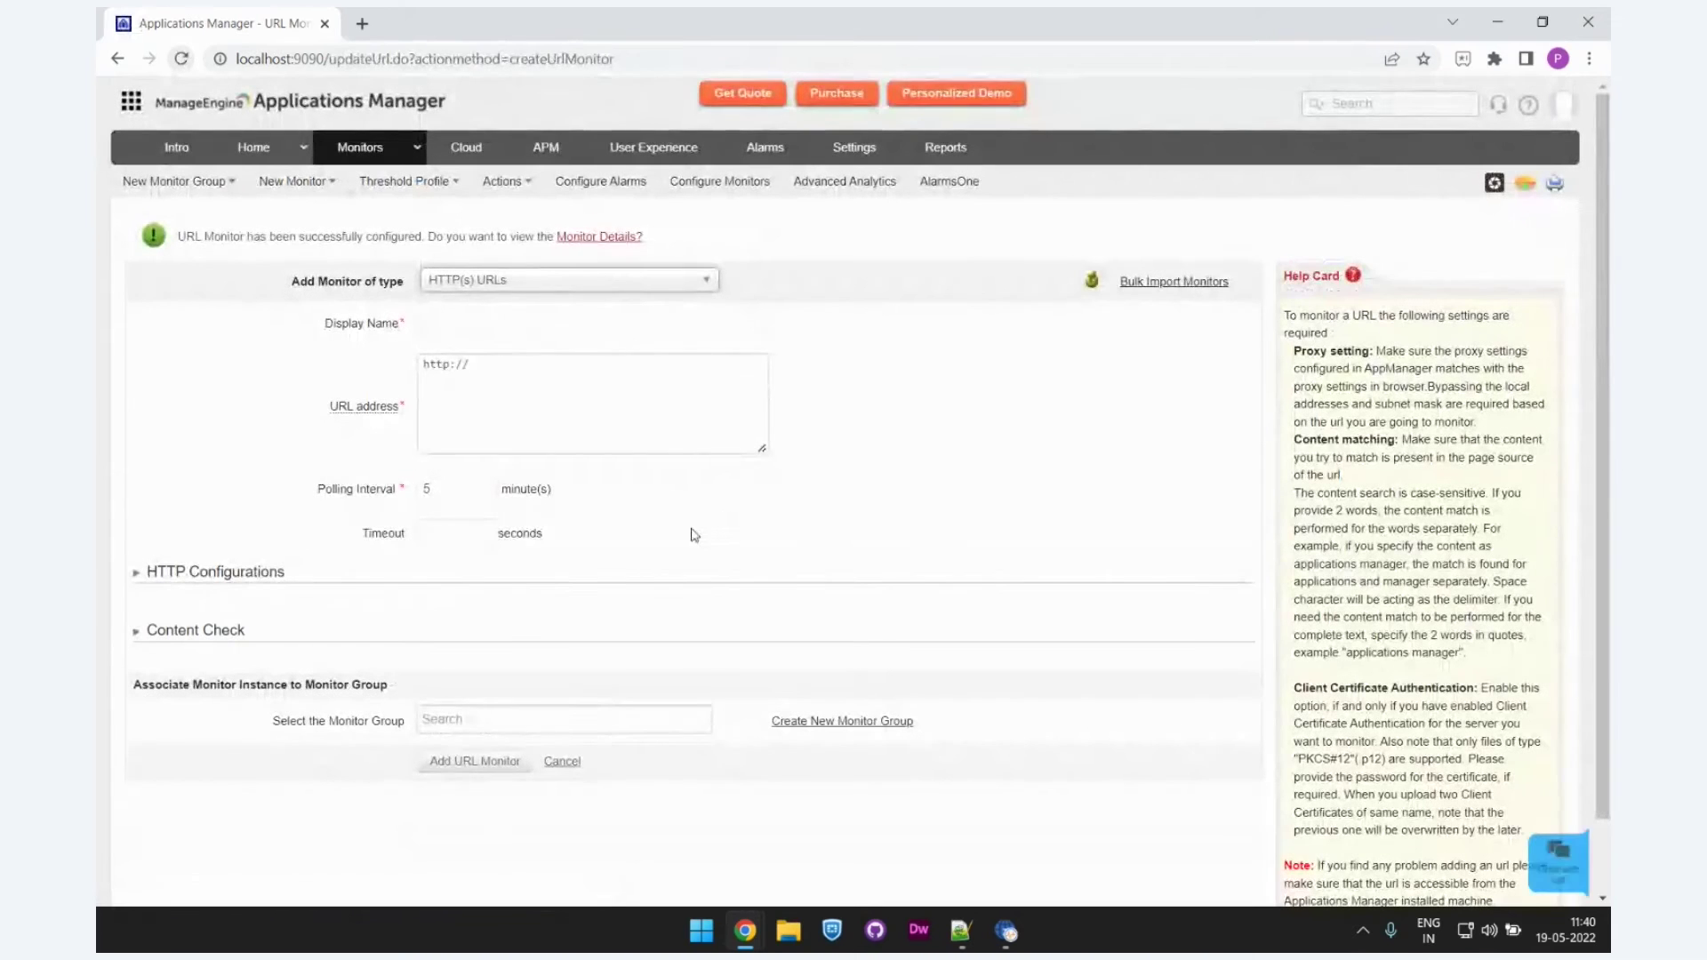
- Open the AppManager Home Page monitor's details from the HTTP(s) URLs monitor list
left_click(371, 149)
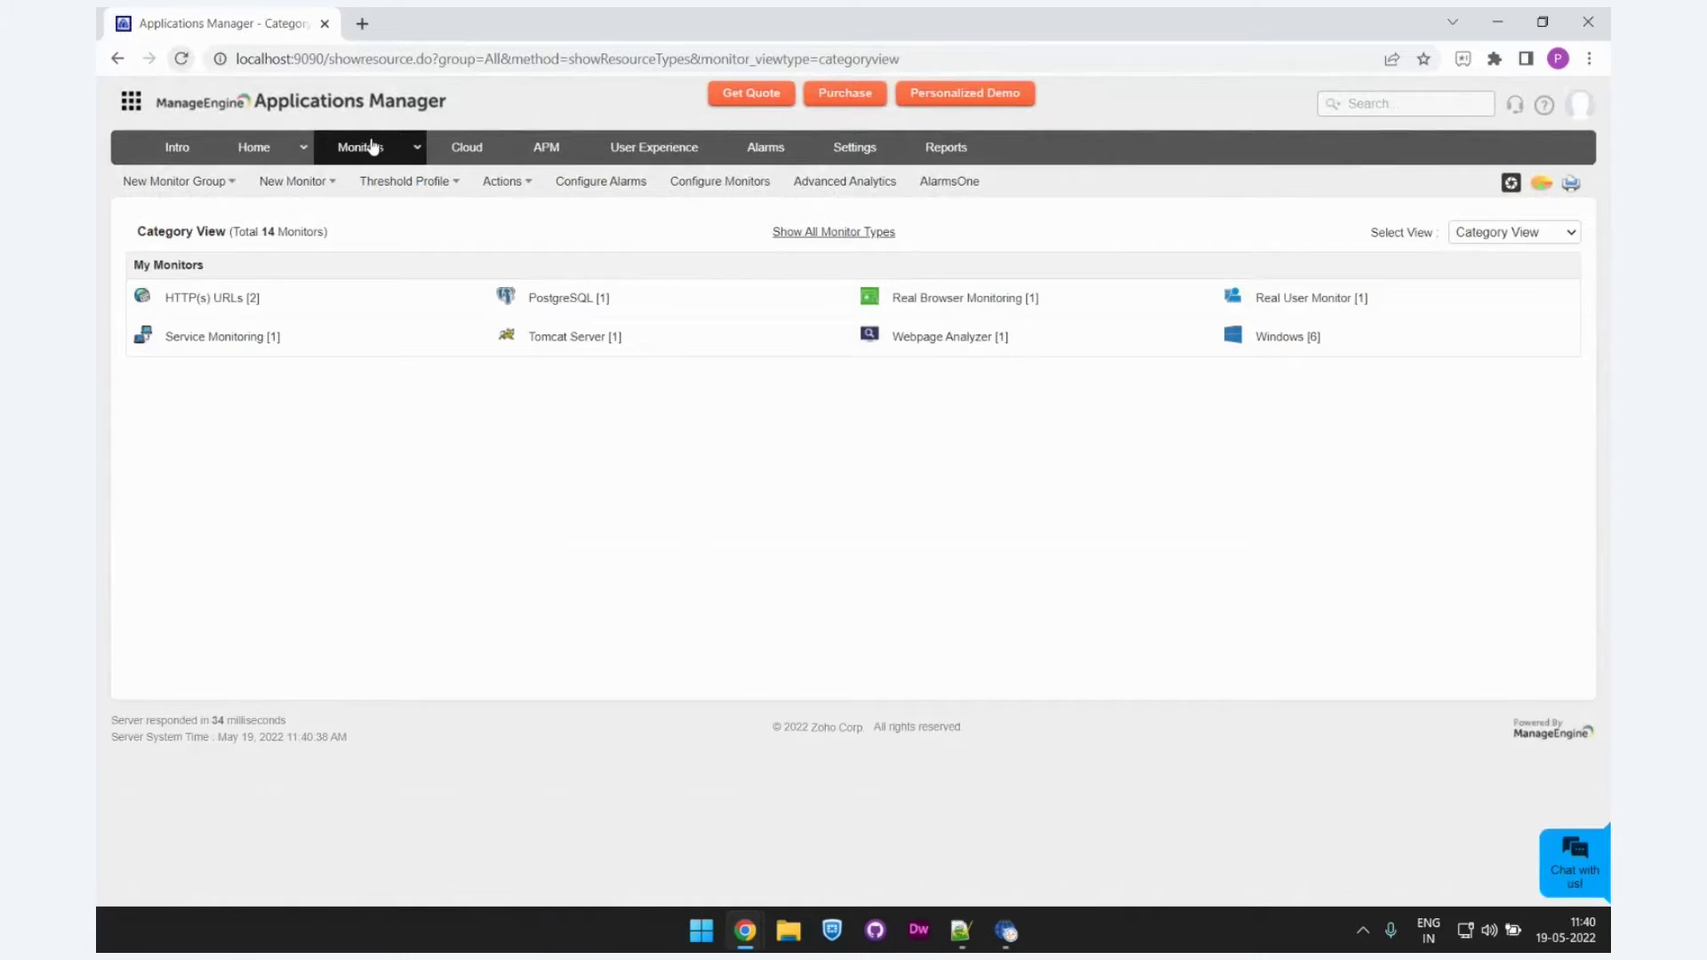
left_click(212, 300)
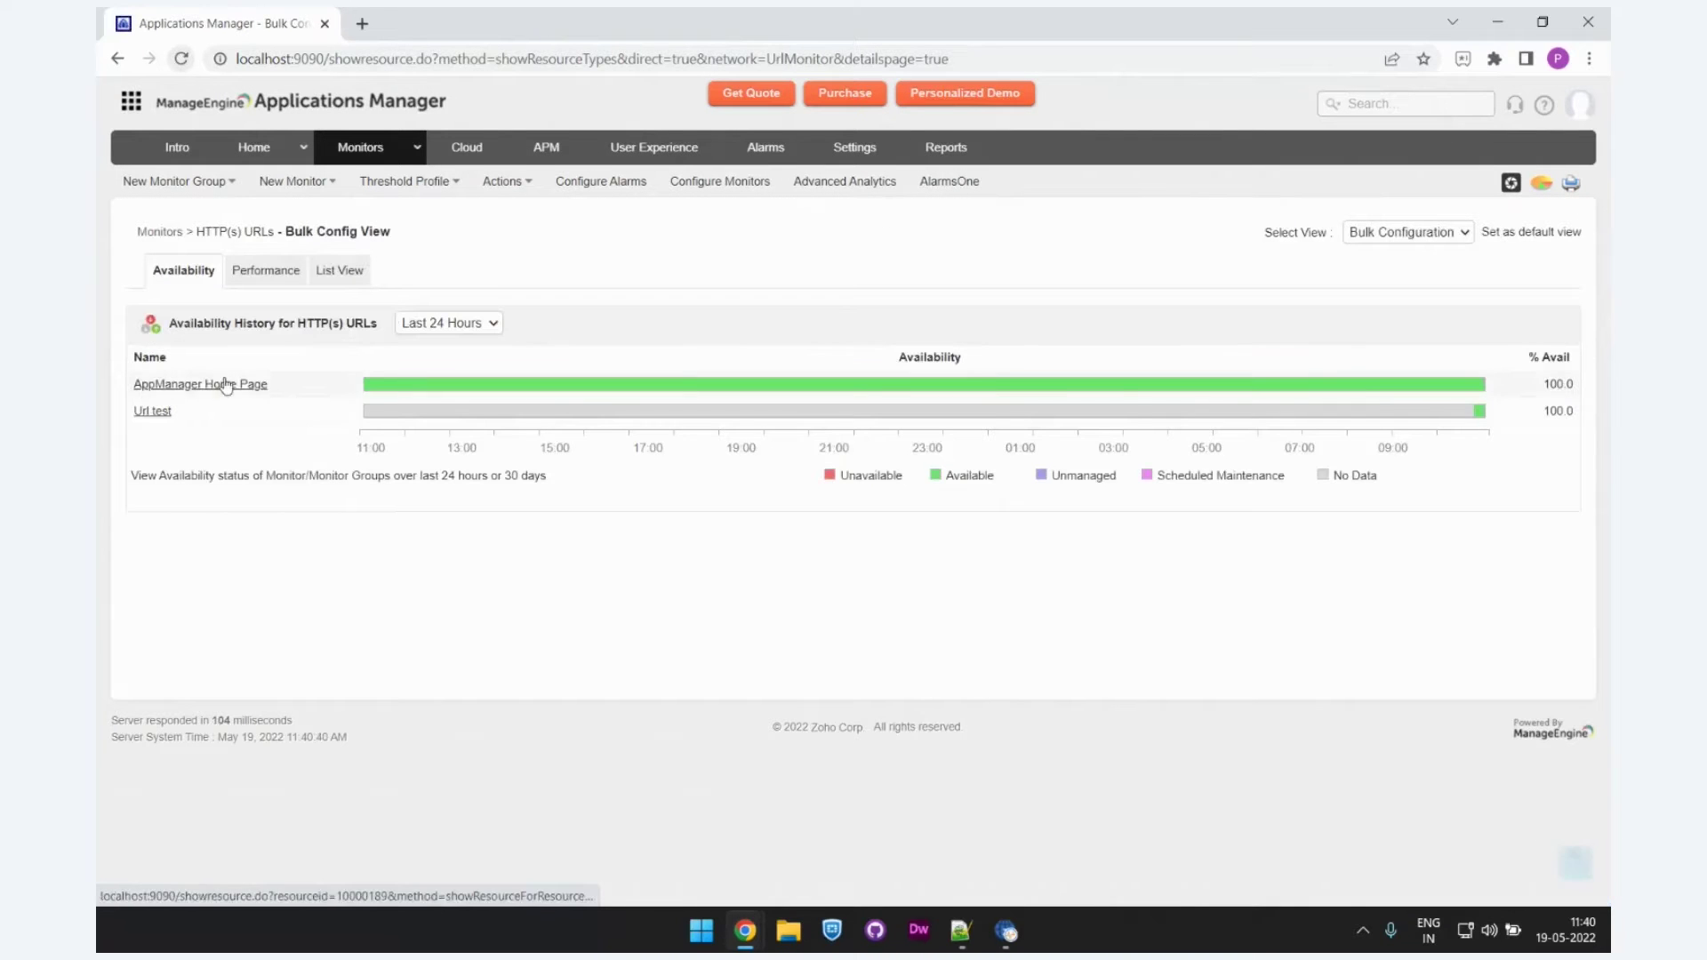
left_click(227, 385)
scroll(493, 425, "down", 5)
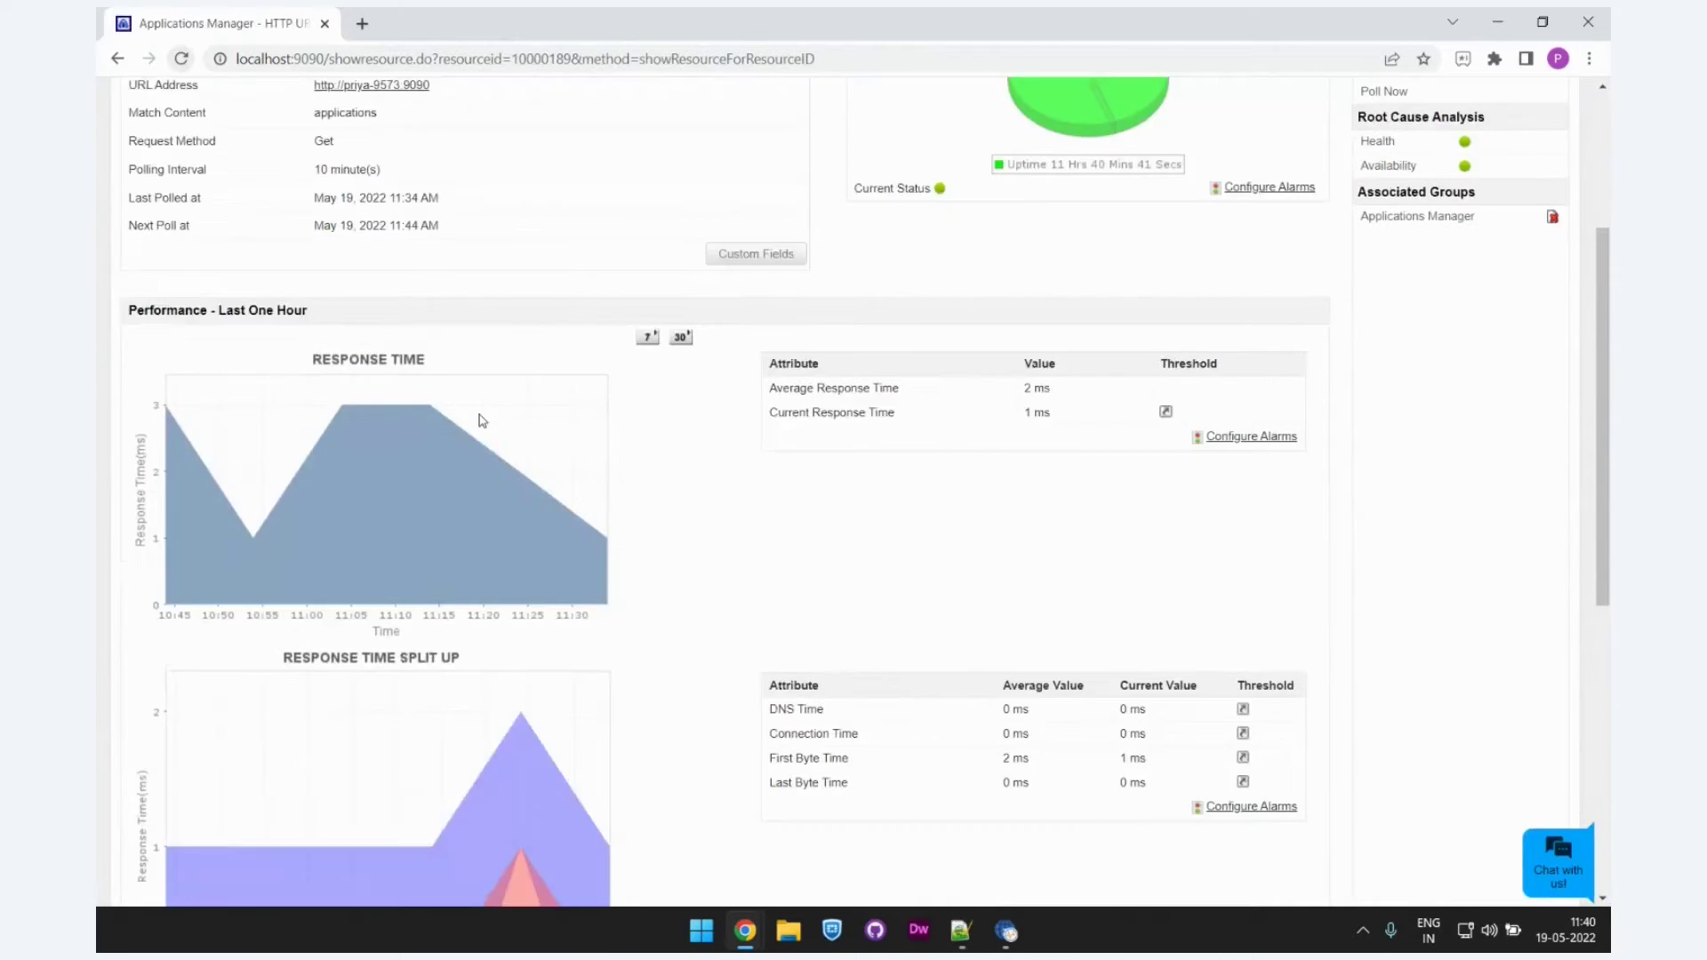
scroll(478, 420, "up", 5)
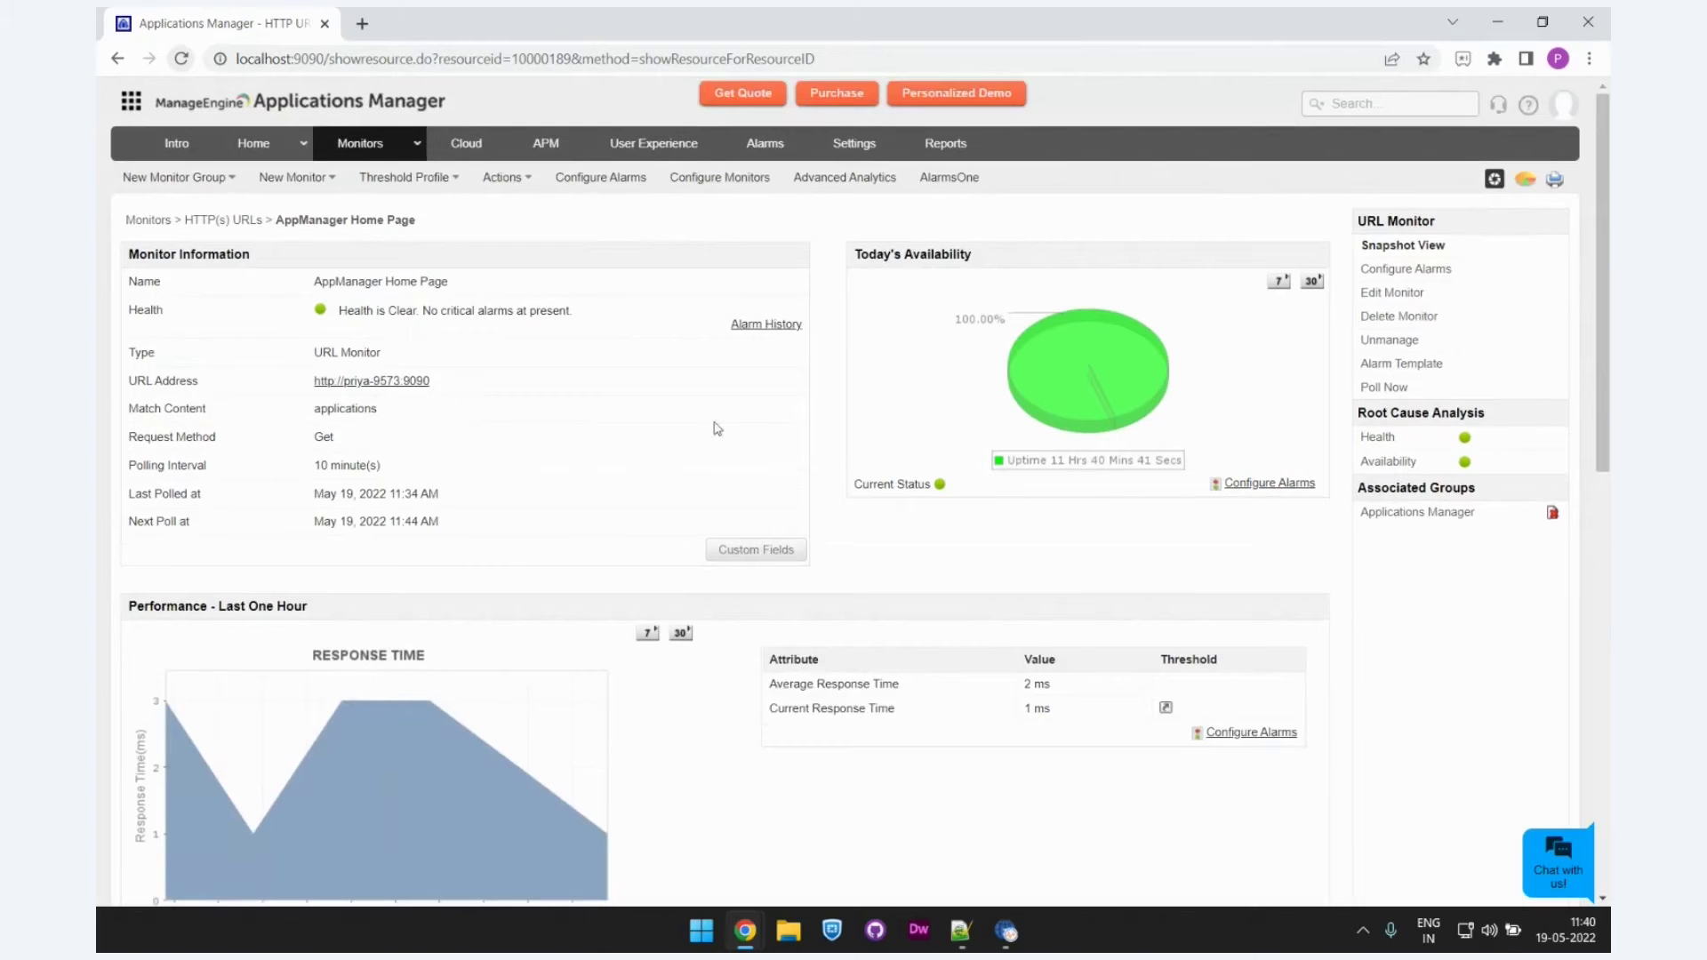
scroll(498, 447, "down", 2)
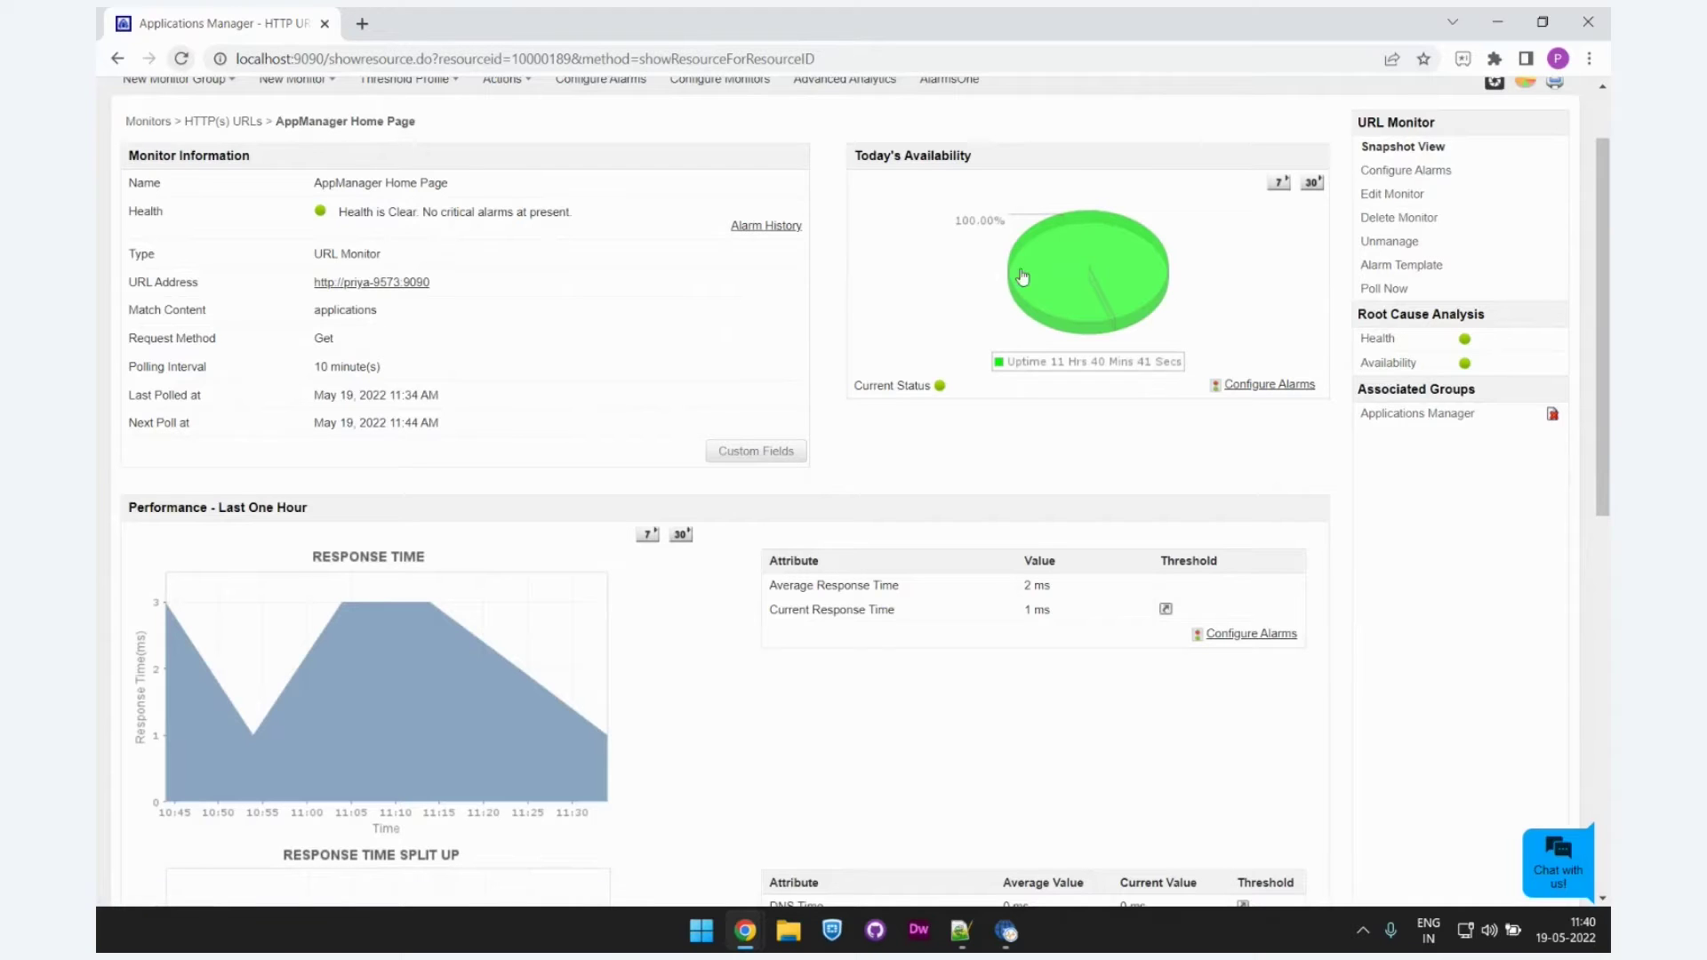
- Review the monitor's availability, response time split-up and 261-byte page size
mouse_move(1148, 290)
scroll(908, 349, "down", 3)
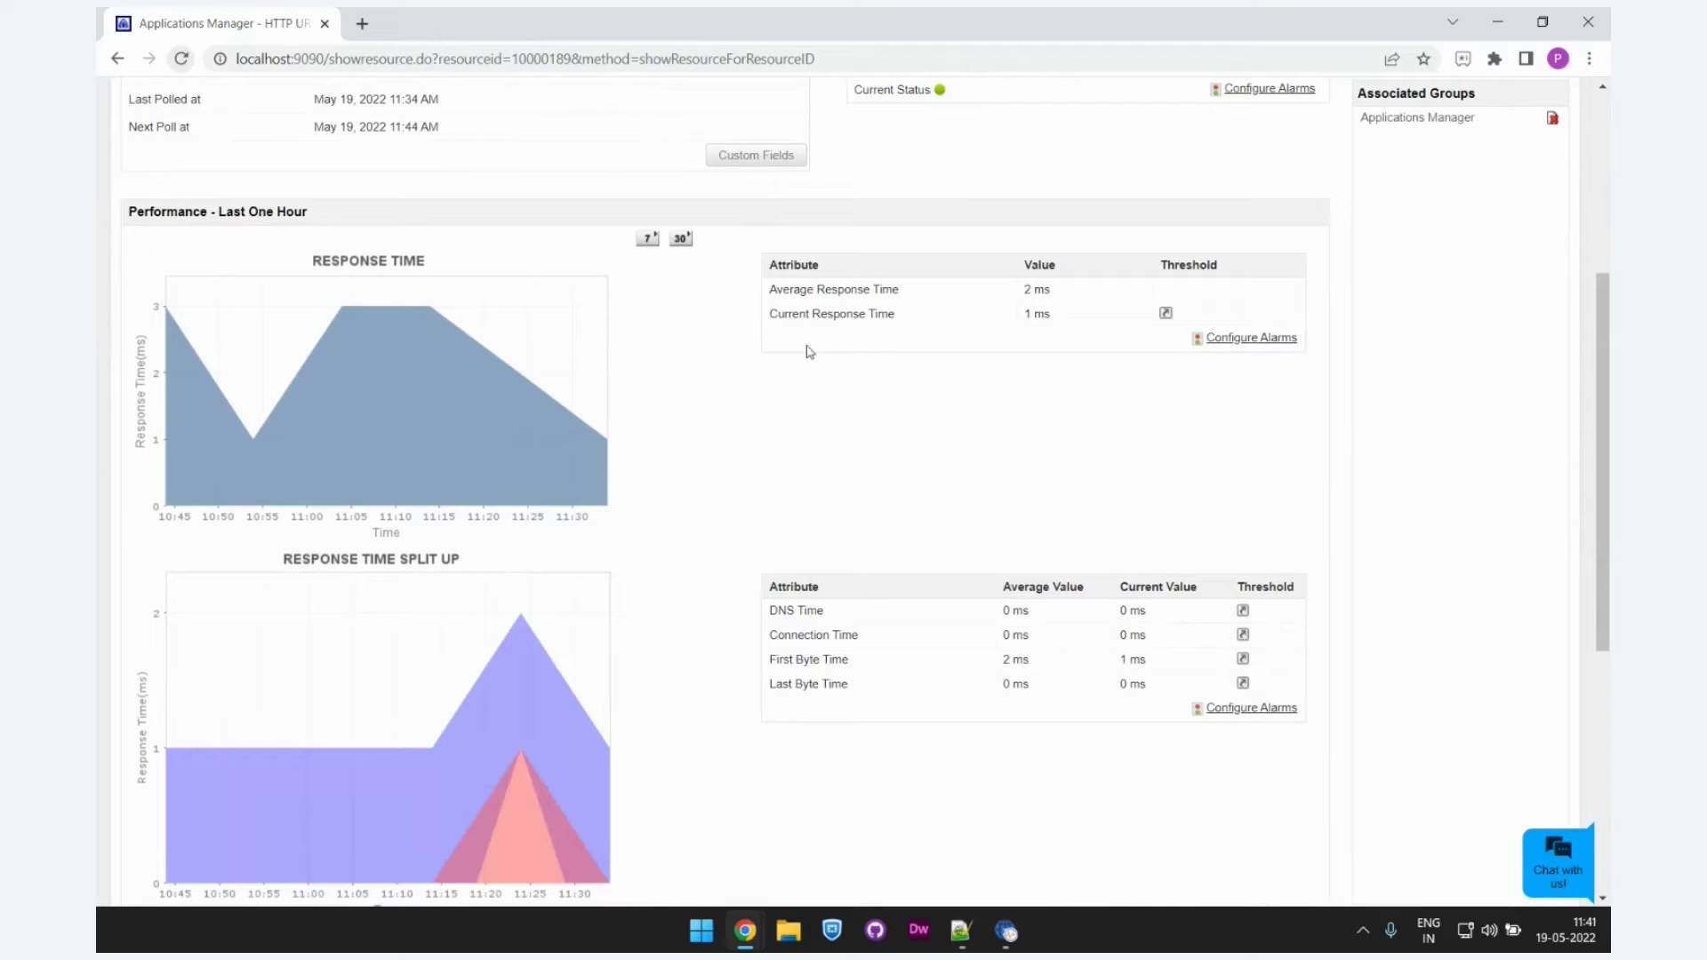
scroll(901, 377, "down", 1)
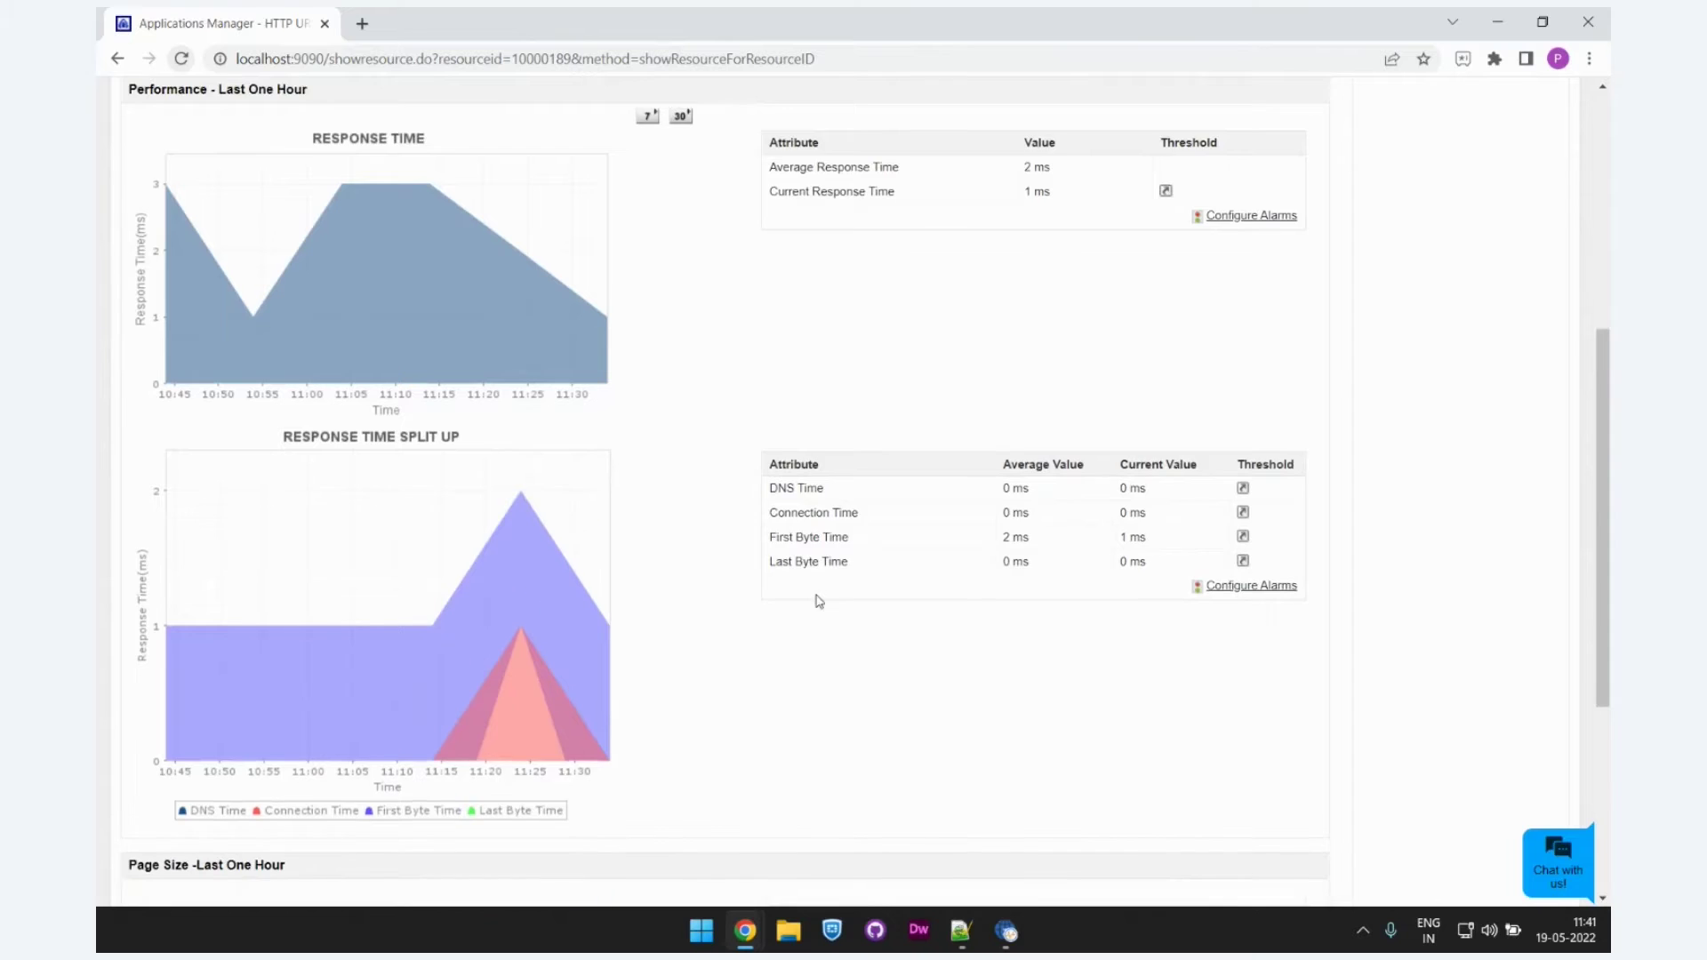
scroll(815, 598, "down", 1)
scroll(851, 513, "down", 3)
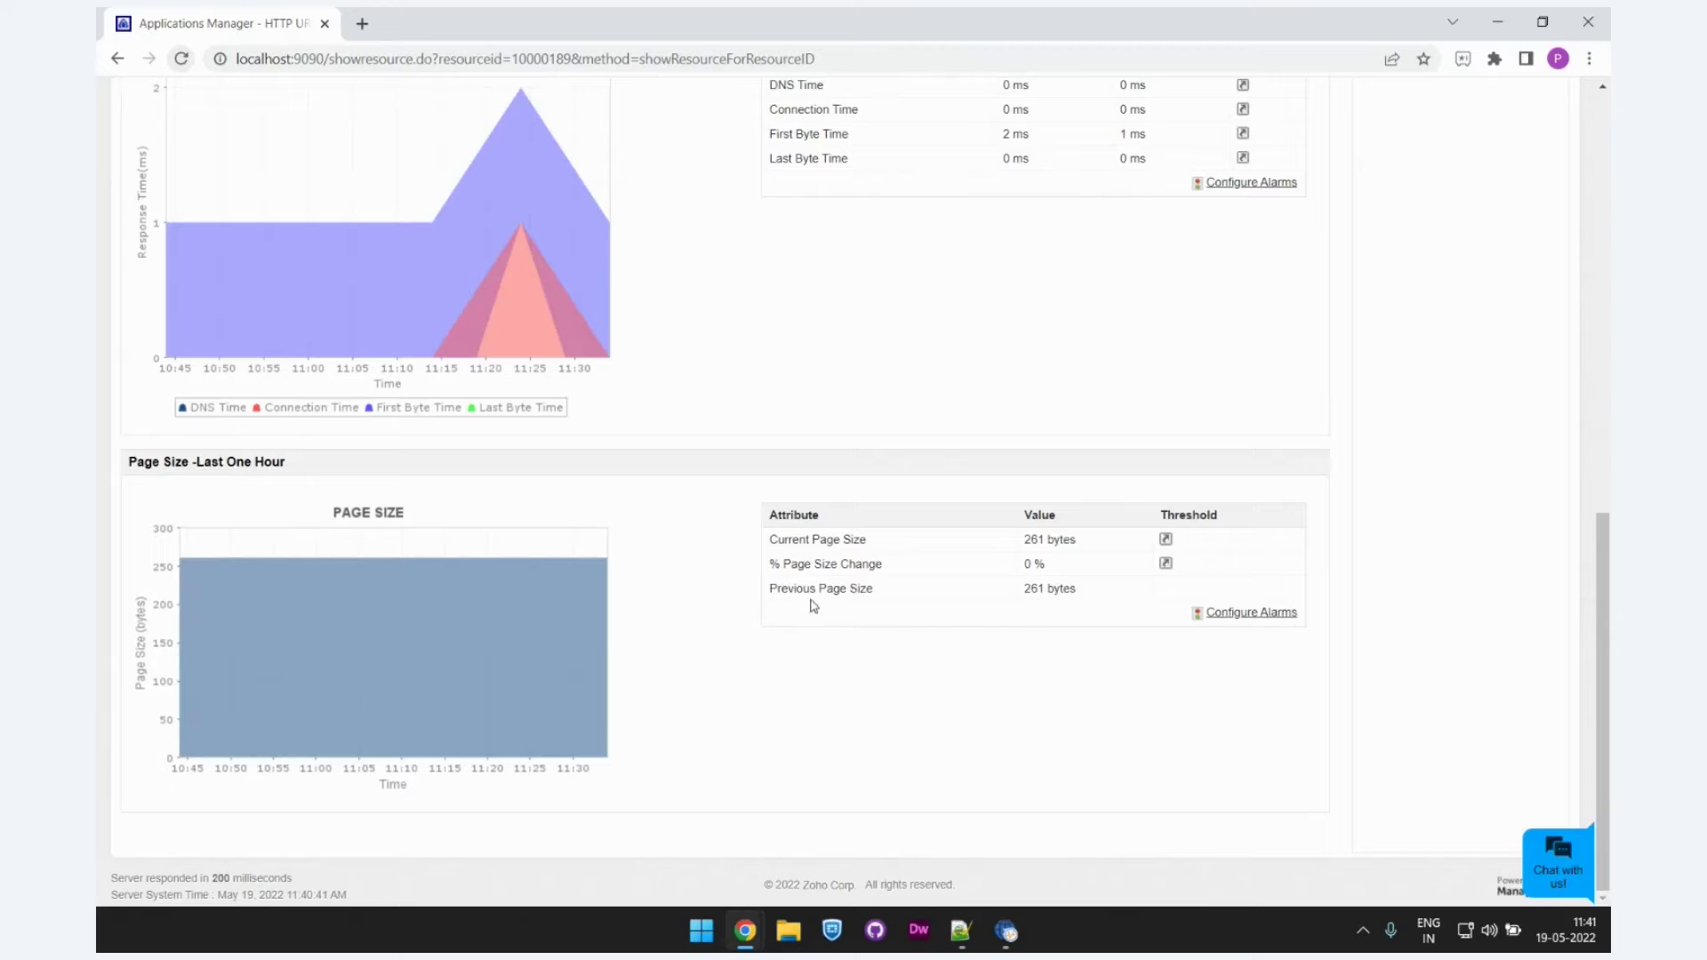
scroll(875, 587, "up", 2)
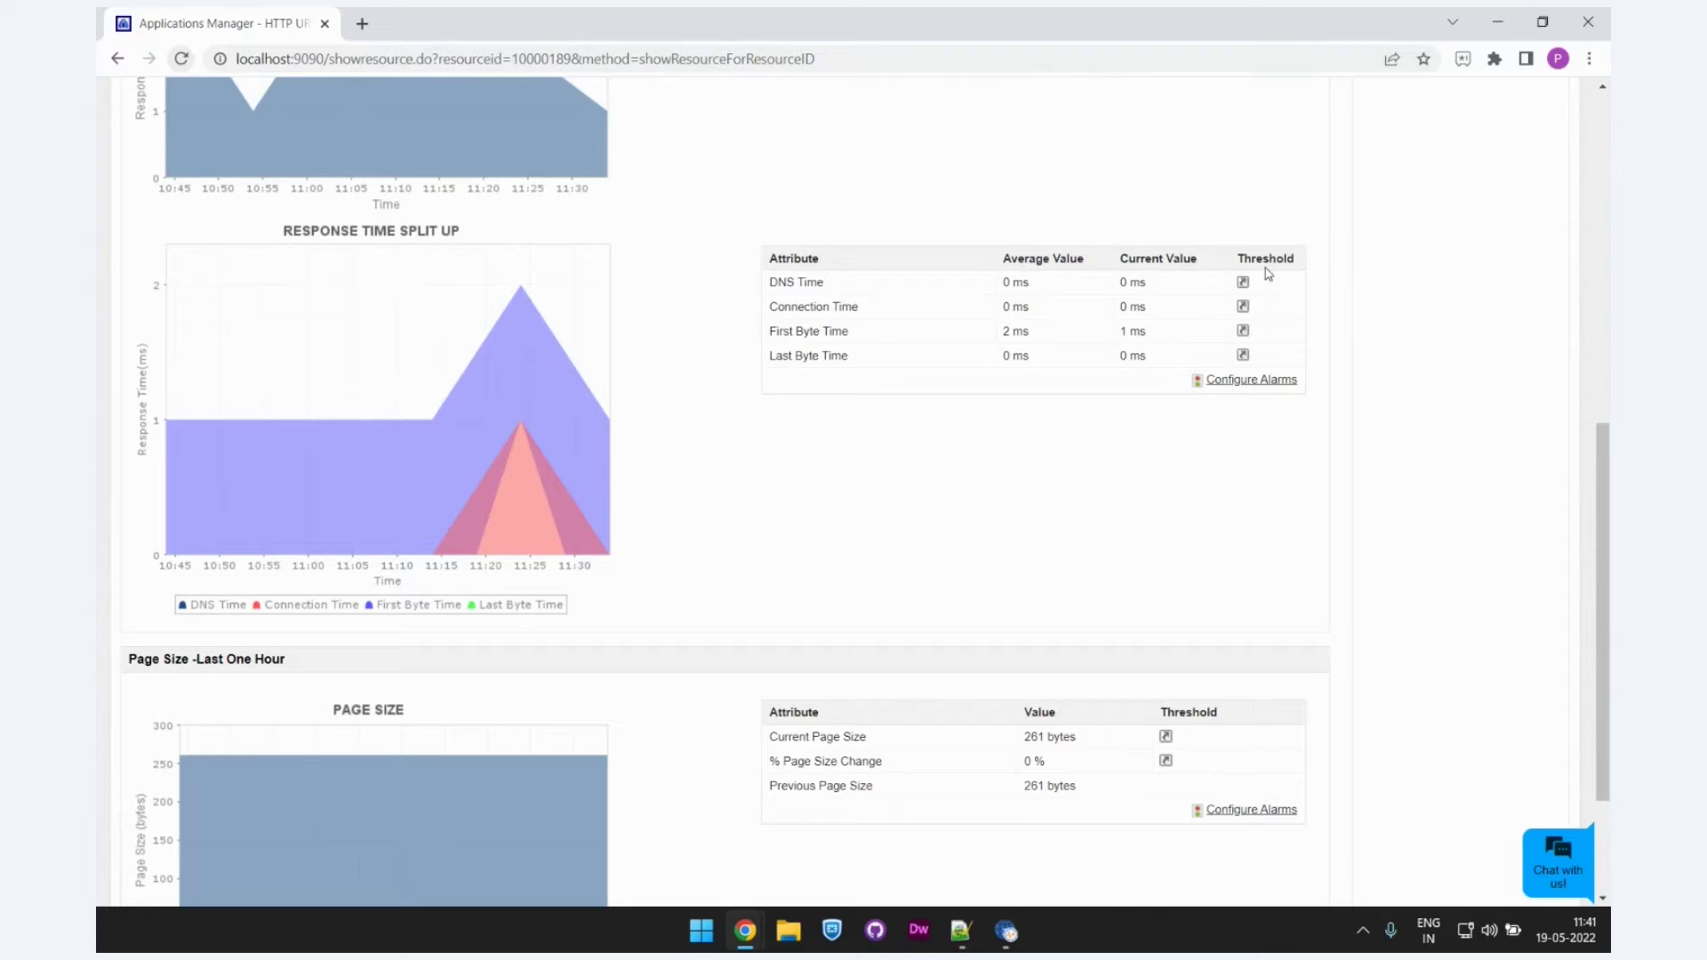
scroll(949, 539, "up", 4)
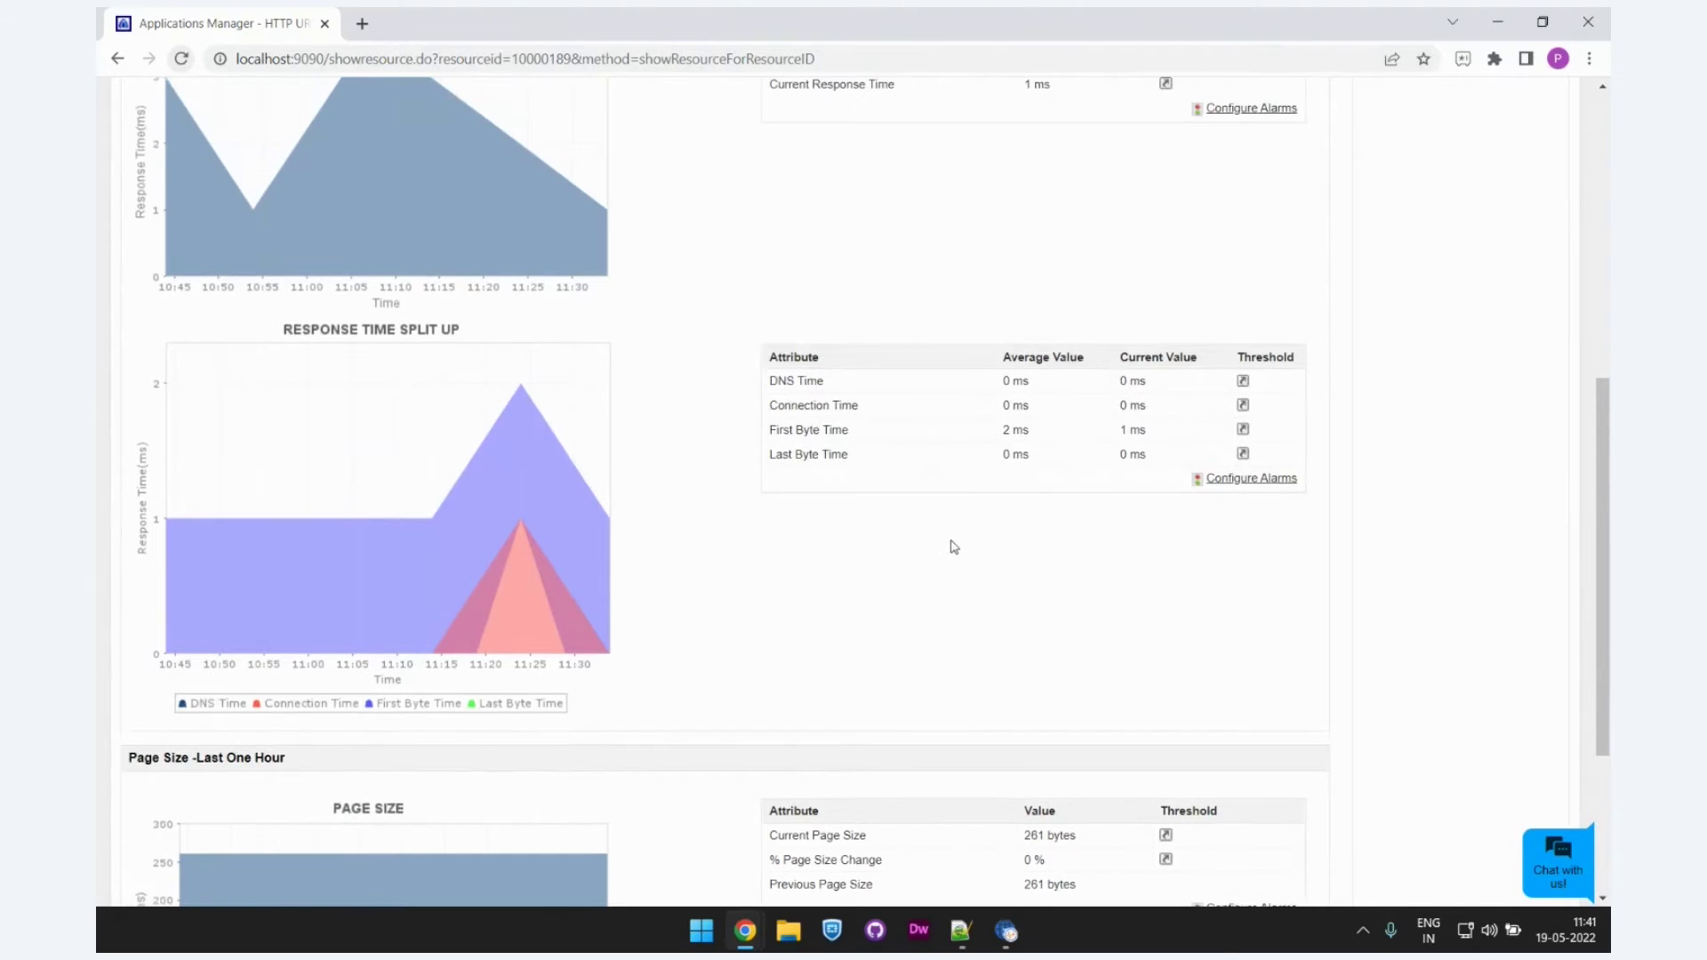